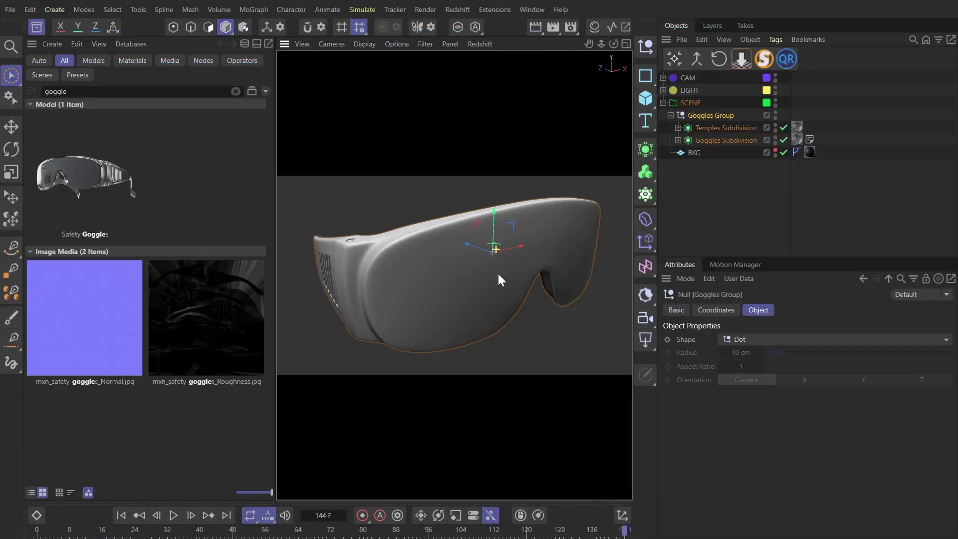
- Close the asset browser to enlarge the viewport, and check which lights the LIGHT group contains
{"action": "left_click_drag", "start_coordinate": [498, 273], "coordinate": [490, 253], "text": "alt"}
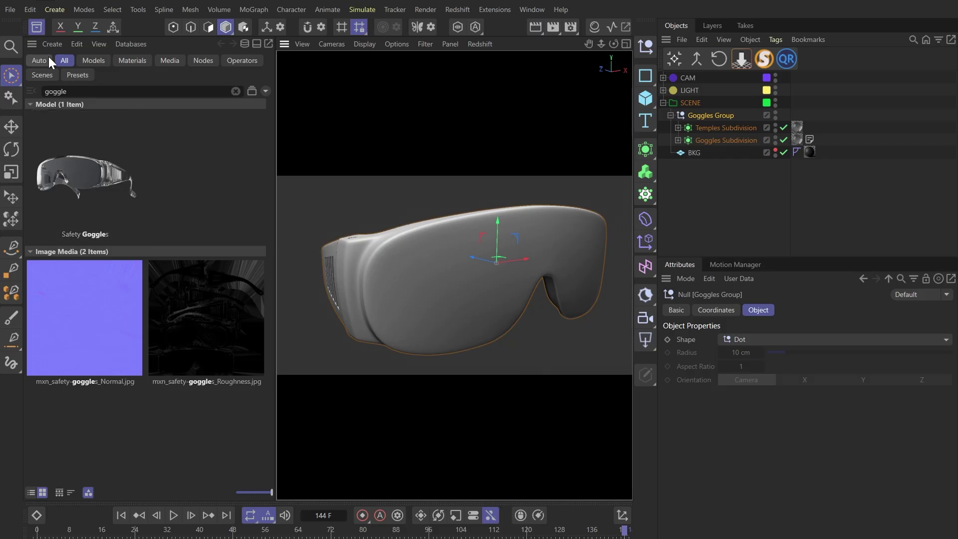
{"action": "left_click", "coordinate": [37, 25]}
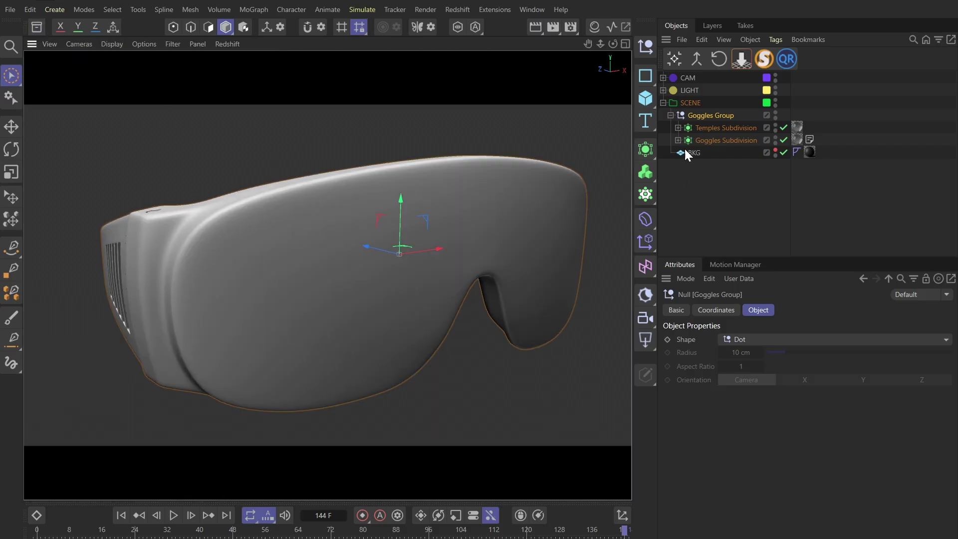
{"action": "left_click", "coordinate": [663, 90]}
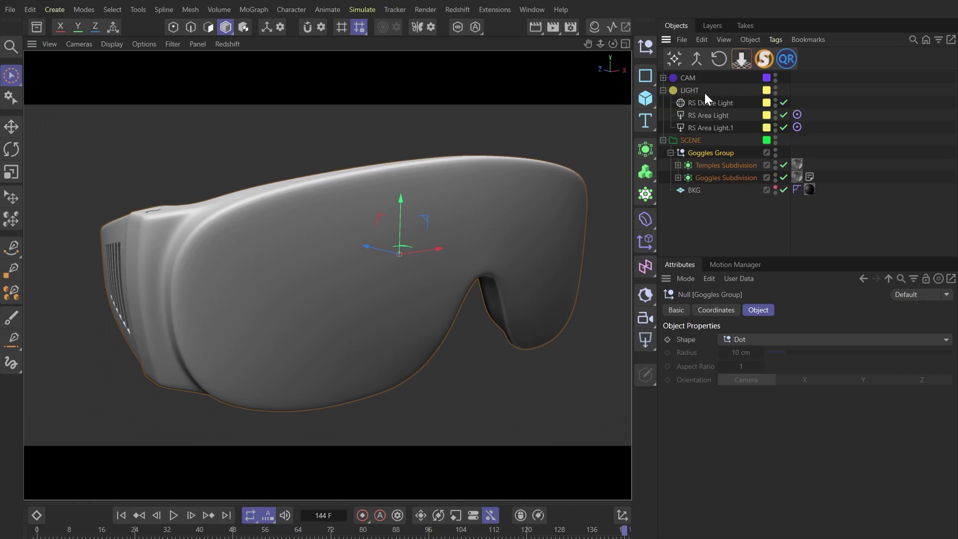
{"action": "left_click", "coordinate": [663, 90]}
{"action": "left_click_drag", "start_coordinate": [484, 322], "coordinate": [479, 305], "text": "alt"}
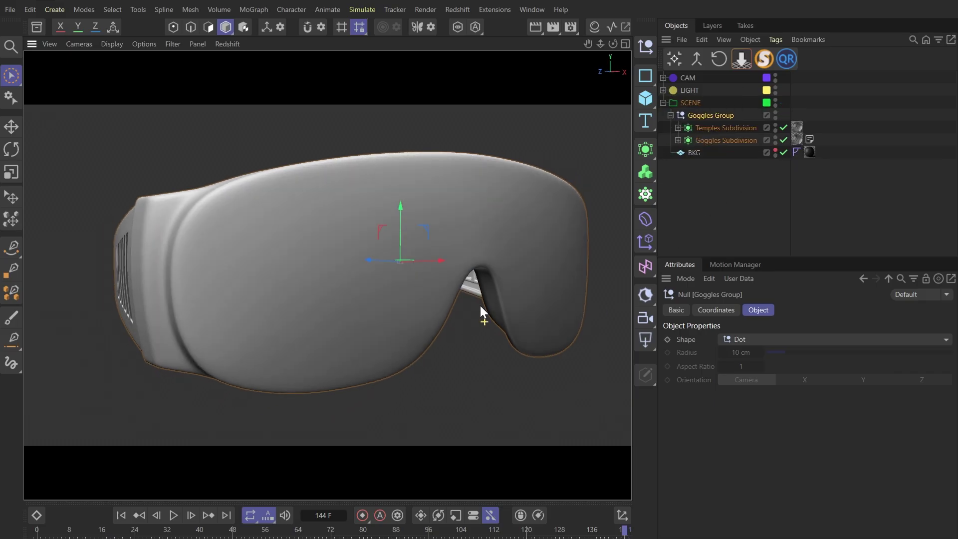
- Add a Constellation generator to the scene
{"action": "key", "text": "shift+c"}
{"action": "type", "text": "CONSTE"}
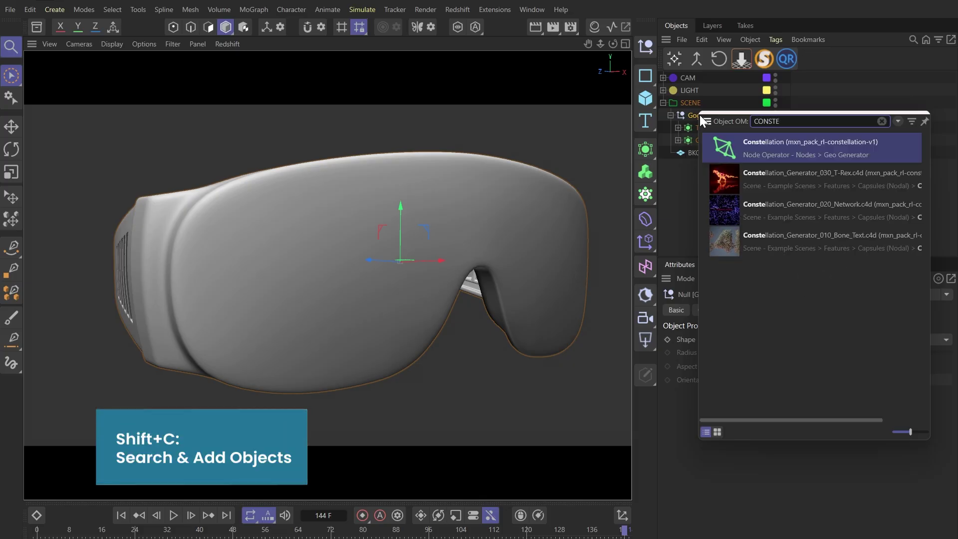
{"action": "key", "text": "Return"}
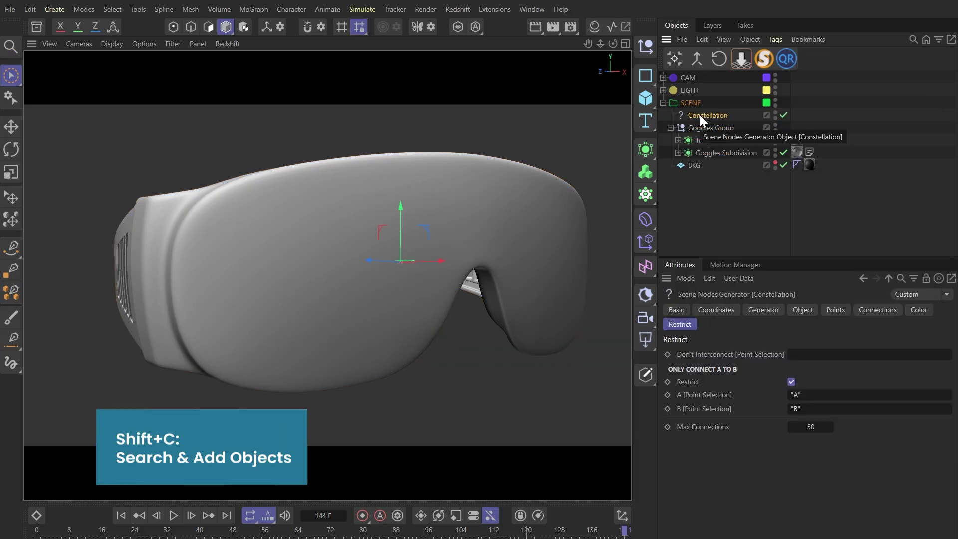
- Assign the Safety Goggles mesh inside Goggles Subdivision as the Constellation's point source
{"action": "left_click_drag", "start_coordinate": [421, 212], "coordinate": [429, 228], "text": "alt"}
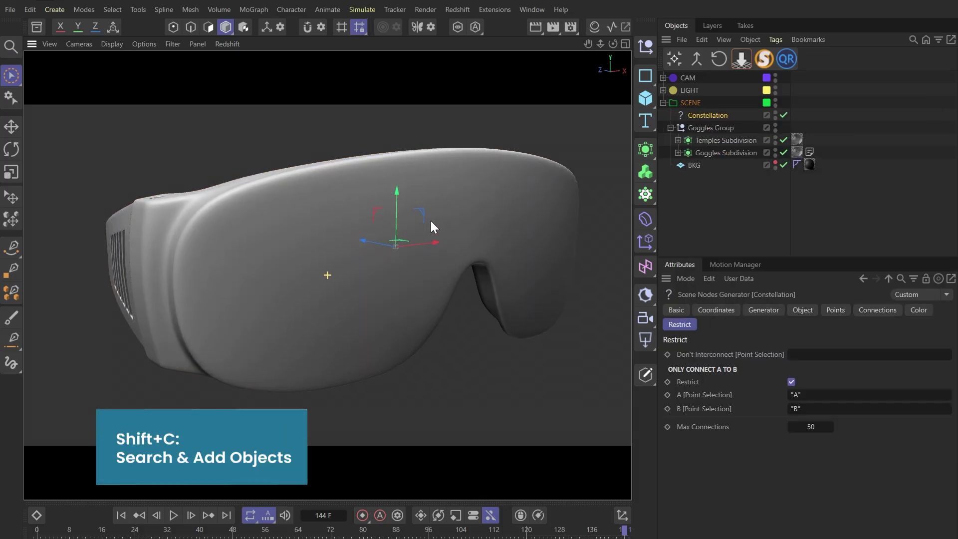
{"action": "middle_click_drag", "start_coordinate": [430, 221], "coordinate": [437, 243], "text": "alt"}
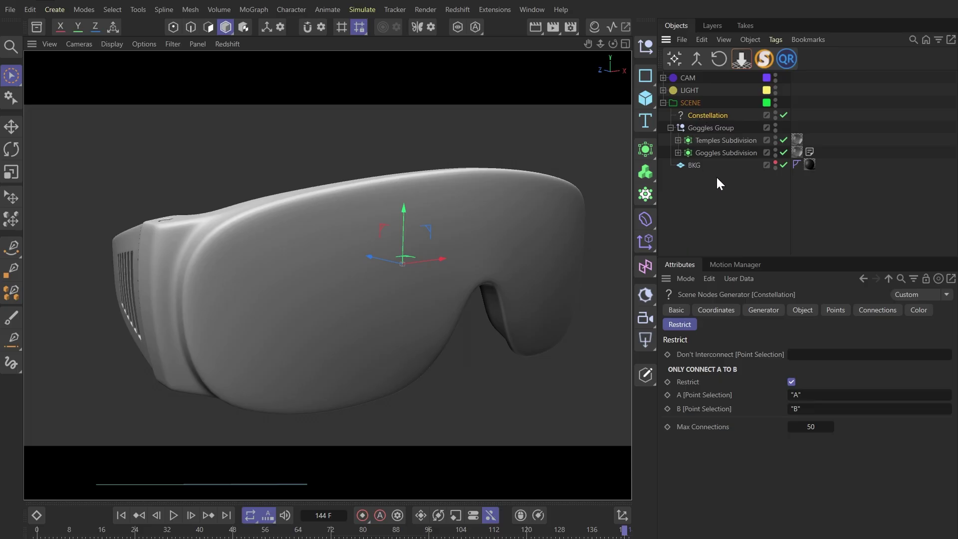
{"action": "left_click", "coordinate": [678, 152]}
{"action": "left_click", "coordinate": [802, 310]}
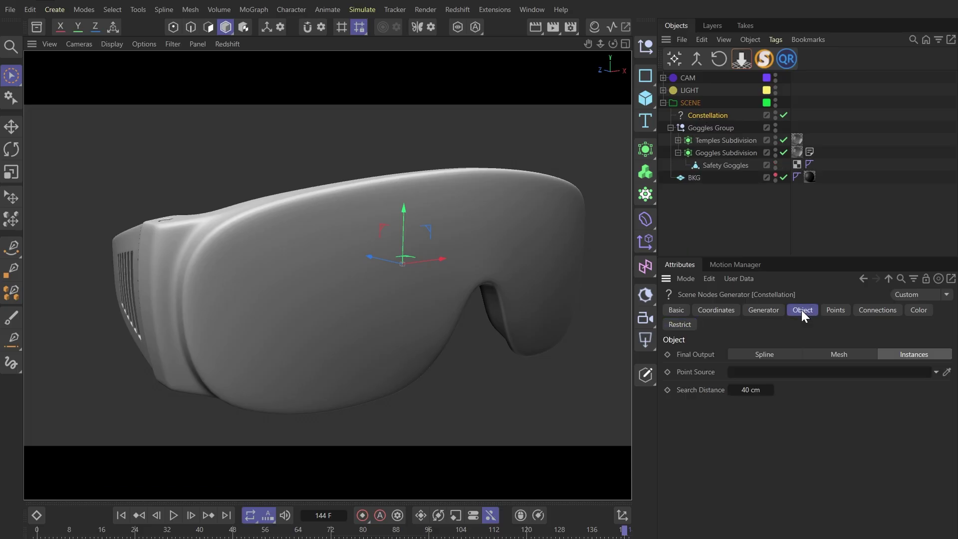
{"action": "left_click_drag", "start_coordinate": [727, 160], "coordinate": [767, 379]}
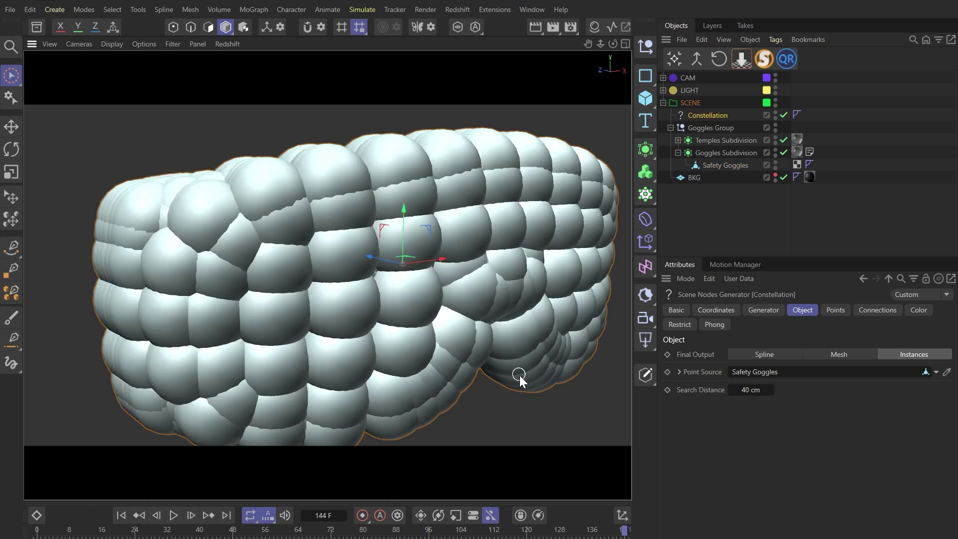
{"action": "left_click_drag", "start_coordinate": [520, 375], "coordinate": [498, 336], "text": "alt"}
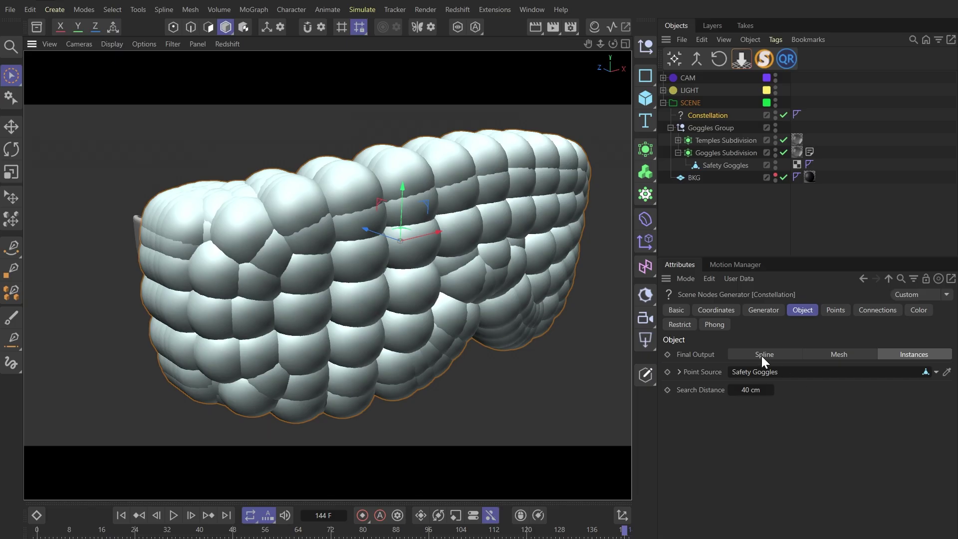
- Set the Constellation's final output to Spline
{"action": "left_click", "coordinate": [763, 354]}
{"action": "left_click_drag", "start_coordinate": [399, 264], "coordinate": [279, 320], "text": "alt"}
{"action": "scroll", "coordinate": [222, 309], "scroll_direction": "up", "scroll_amount": 2}
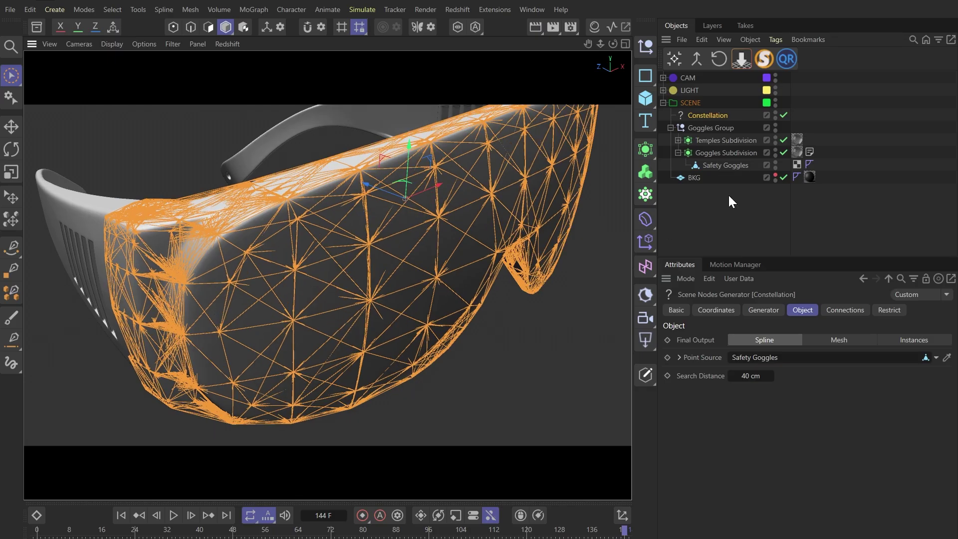
- Clear the Constellation's point source
{"action": "left_click", "coordinate": [936, 357]}
{"action": "left_click", "coordinate": [903, 372]}
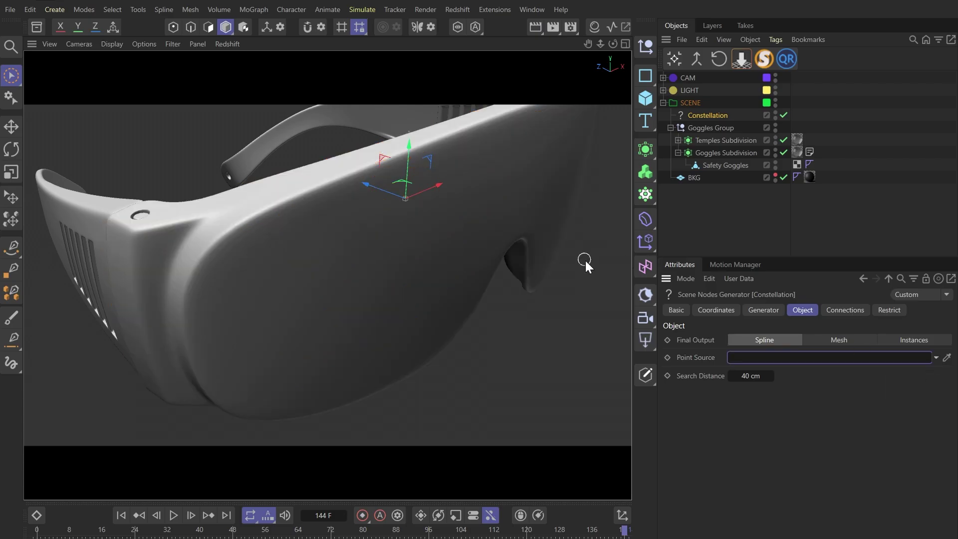
{"action": "middle_click_drag", "start_coordinate": [501, 230], "coordinate": [500, 279], "text": "alt"}
- Add a MoGraph Cloner above the Goggles Group in the object hierarchy
{"action": "left_click", "coordinate": [705, 128]}
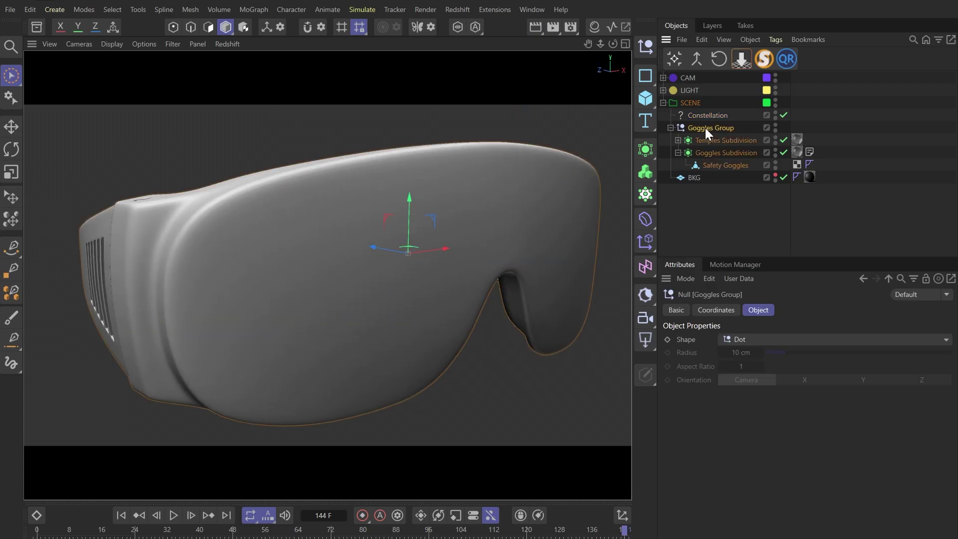
{"action": "key", "text": "shift+c"}
{"action": "type", "text": "CLONER"}
{"action": "key", "text": "Return"}
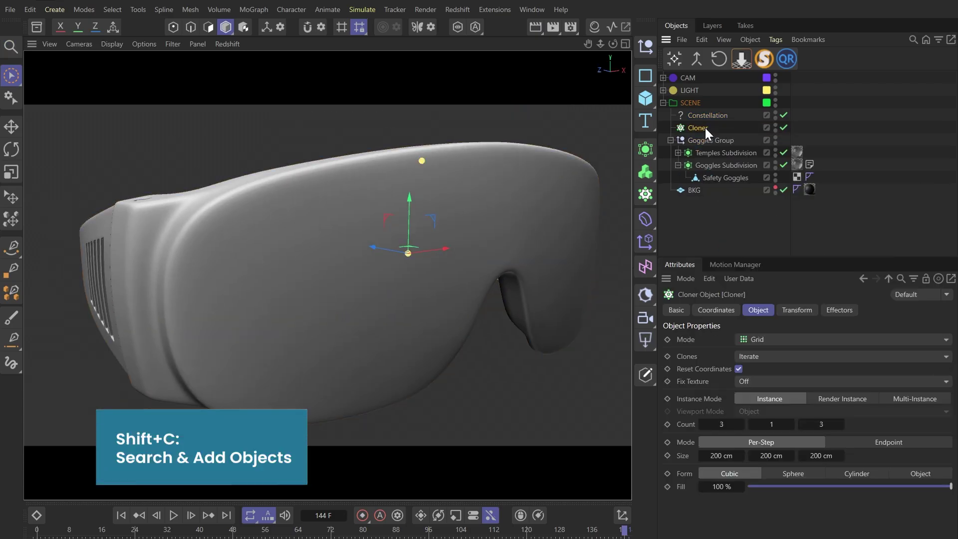
- Add a cube as a child of the Cloner and set its X, Y and Z sizes to 1 cm
{"action": "left_click", "coordinate": [640, 99]}
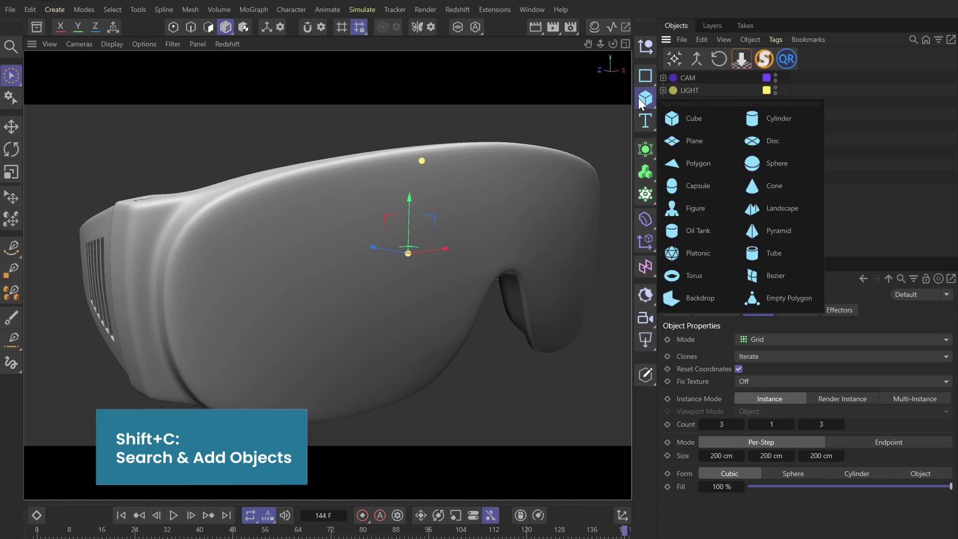
{"action": "left_click", "coordinate": [690, 118], "text": "shift"}
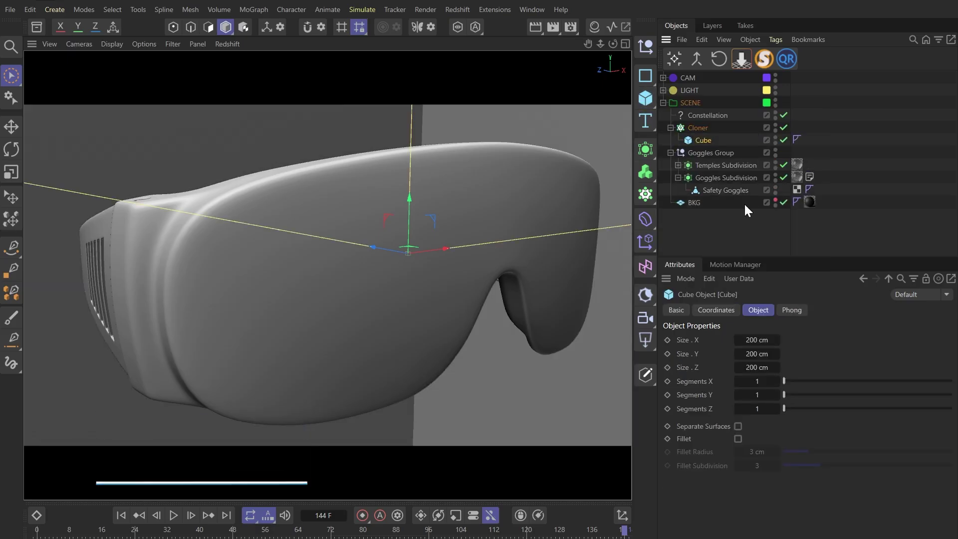
{"action": "double_click", "coordinate": [757, 344]}
{"action": "type", "text": "1"}
{"action": "double_click", "coordinate": [756, 353]}
{"action": "type", "text": "1"}
{"action": "double_click", "coordinate": [755, 363]}
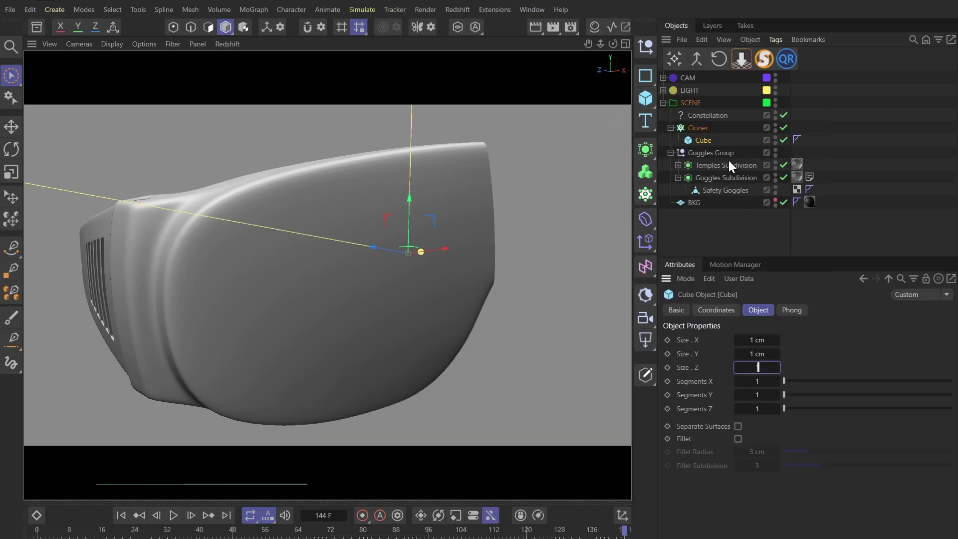
{"action": "type", "text": "1"}
{"action": "left_click", "coordinate": [728, 163]}
- Switch the Cloner to Object mode and assign Goggles Subdivision as the object to clone onto
{"action": "left_click", "coordinate": [697, 128]}
{"action": "left_click", "coordinate": [764, 336]}
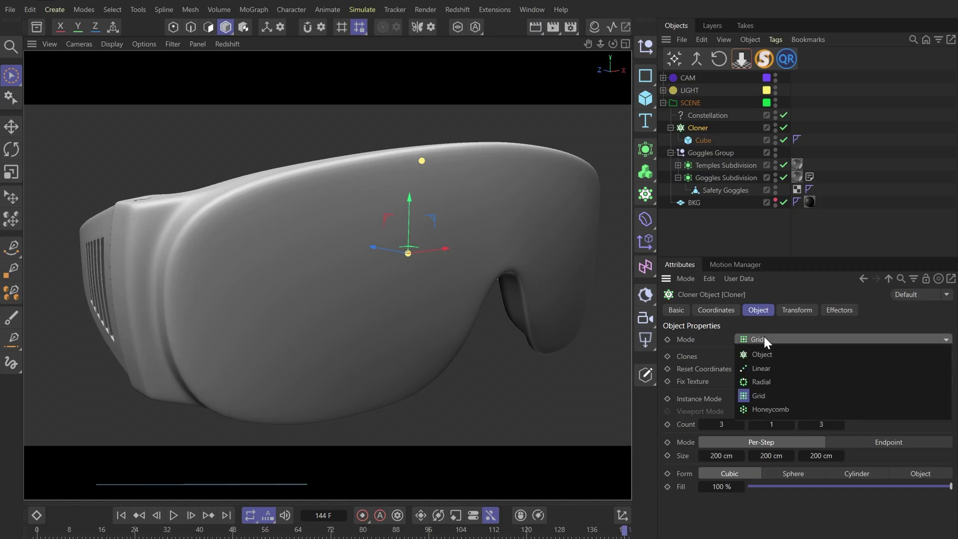
{"action": "left_click", "coordinate": [758, 356]}
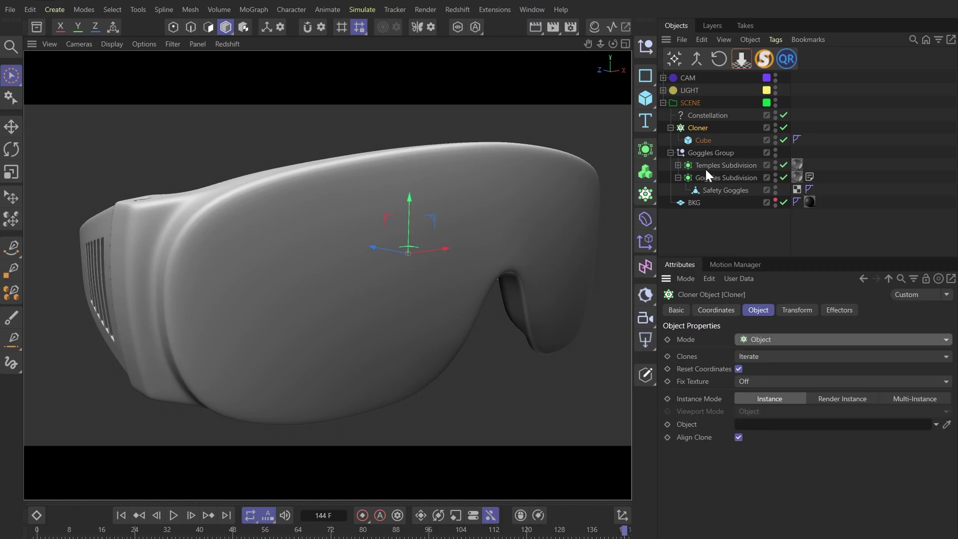
{"action": "left_click_drag", "start_coordinate": [726, 178], "coordinate": [807, 424]}
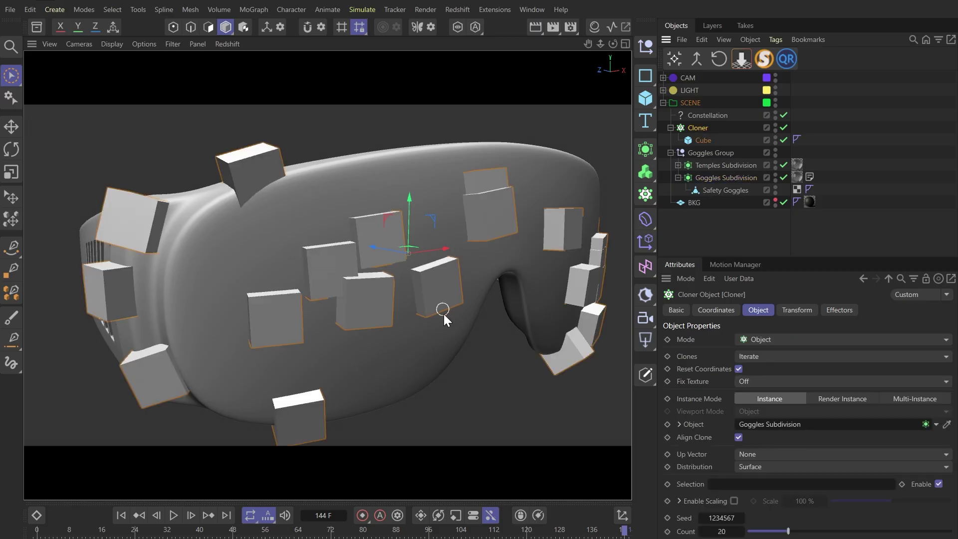
- Set the Cloner's count to 40
{"action": "mouse_move", "coordinate": [444, 313]}
{"action": "left_mouse_down", "text": "alt"}
{"action": "mouse_move", "coordinate": [478, 328]}
{"action": "mouse_move", "coordinate": [460, 312]}
{"action": "left_mouse_up", "text": "alt"}
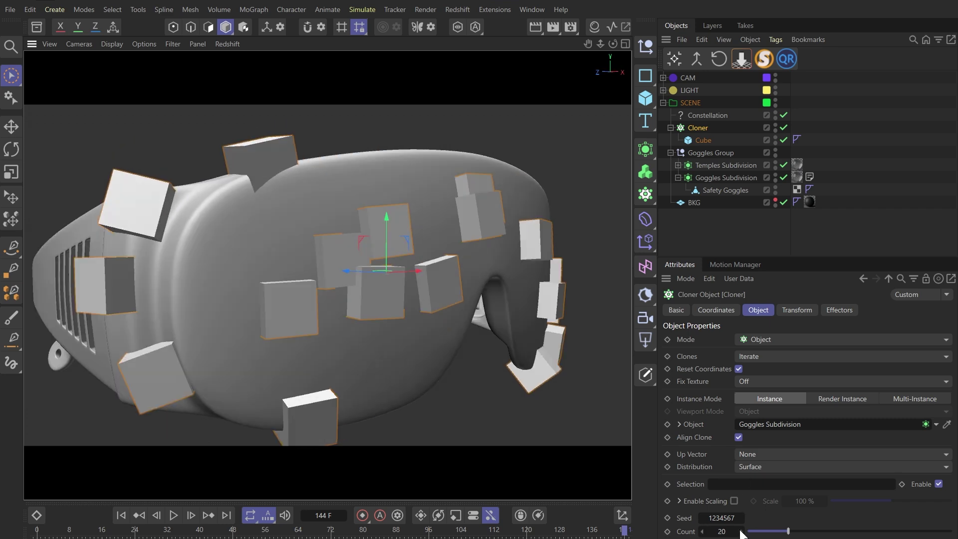
{"action": "double_click", "coordinate": [721, 531]}
{"action": "type", "text": "40"}
{"action": "key", "text": "Return"}
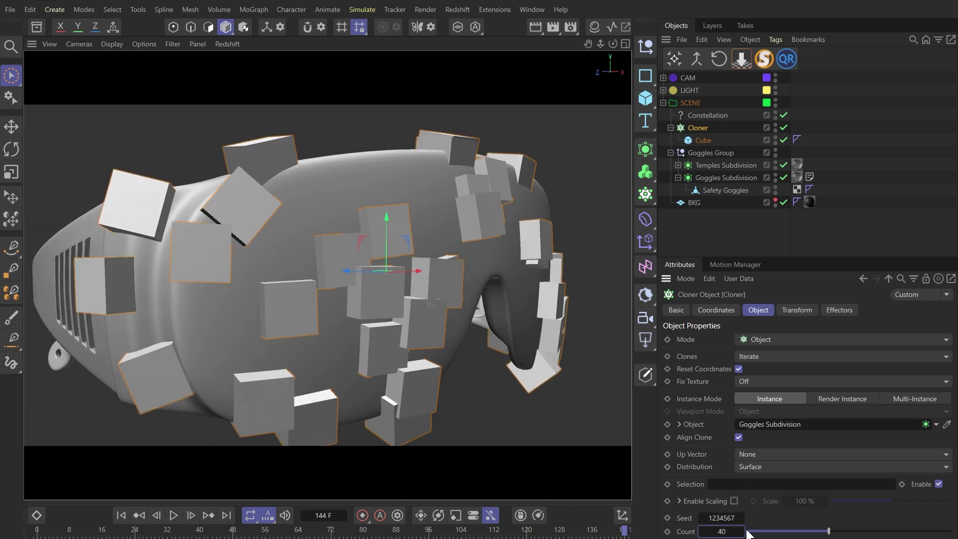
{"action": "left_click_drag", "start_coordinate": [456, 361], "coordinate": [444, 388], "text": "alt"}
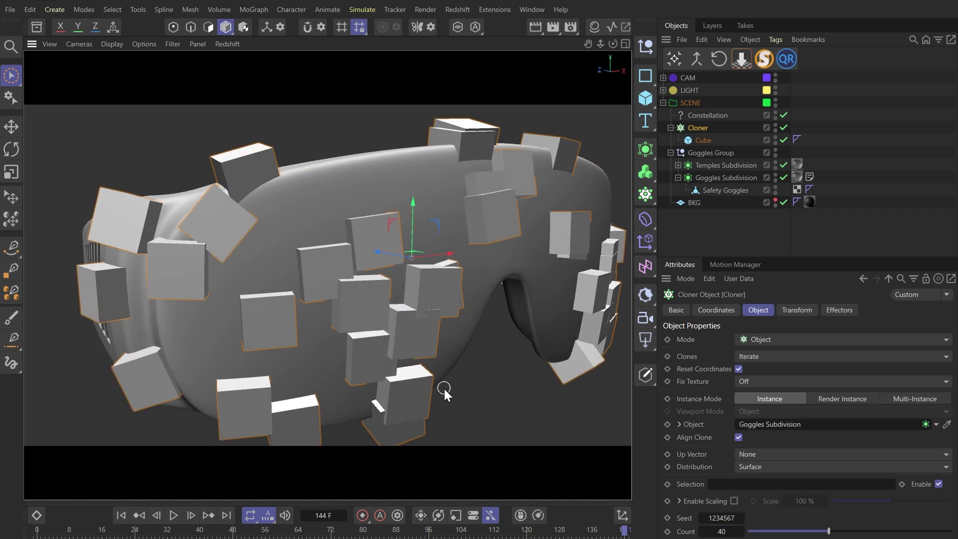
- Add a Connect generator as the parent of the Cloner
{"action": "key", "text": "shift+c"}
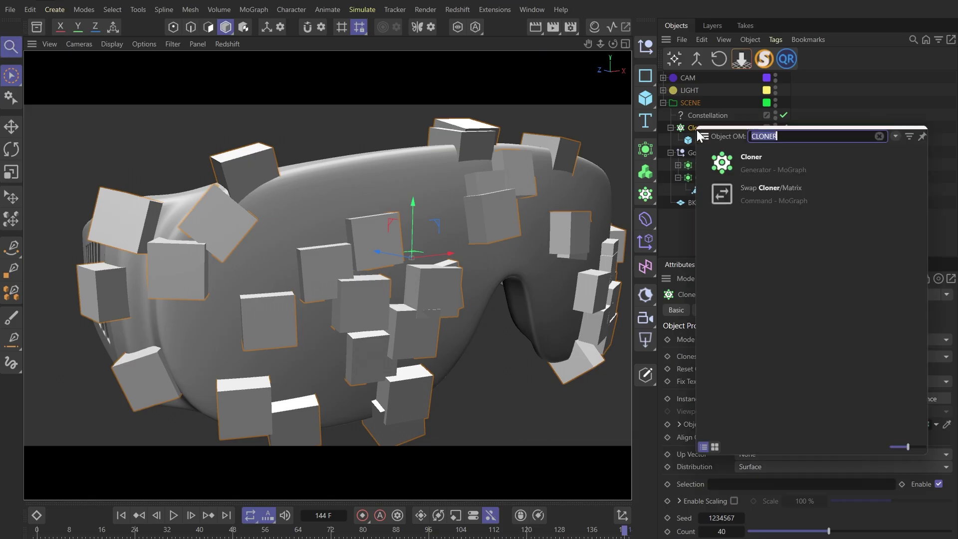
{"action": "type", "text": "CONN"}
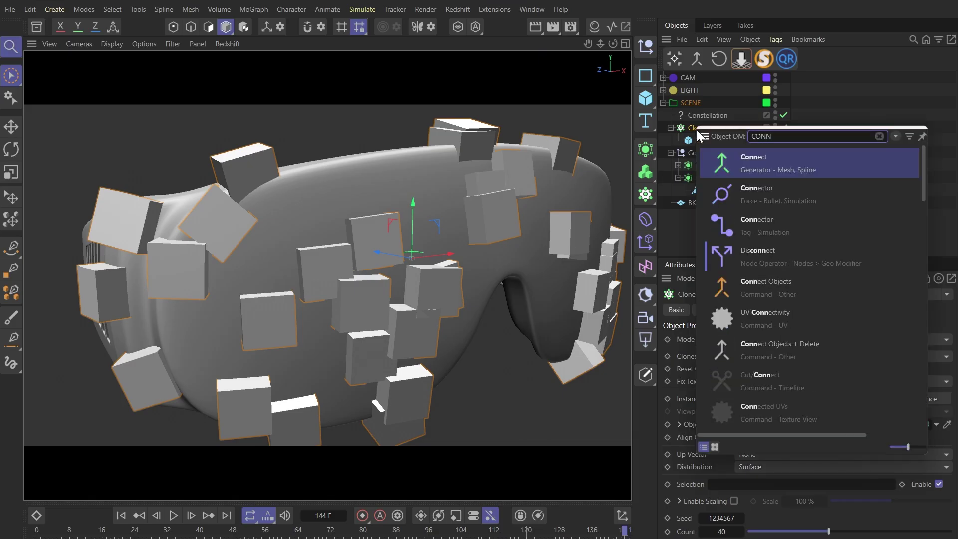
{"action": "left_click", "coordinate": [778, 162], "text": "alt"}
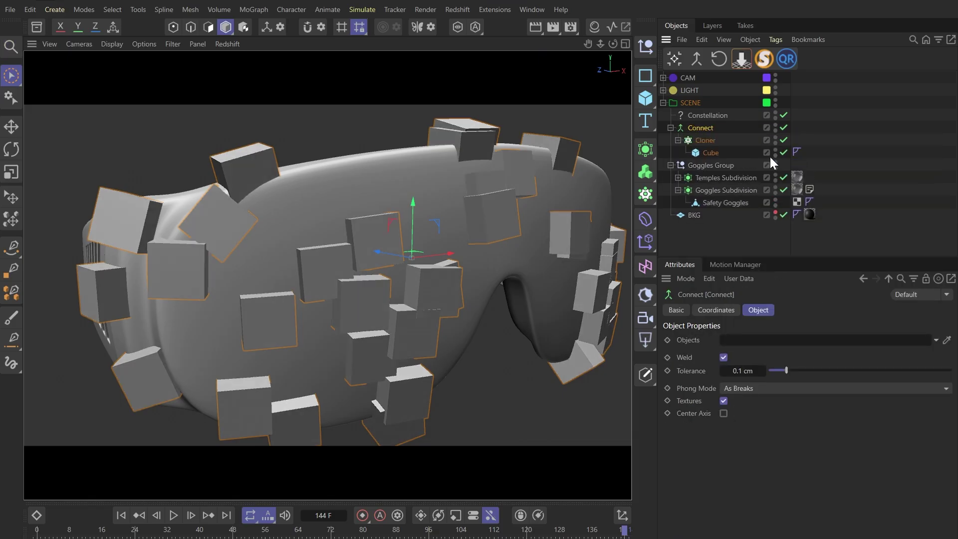
- Assign the Connect object as the Constellation's point source and inspect the spline connections around the cloned cubes
{"action": "left_click", "coordinate": [693, 116]}
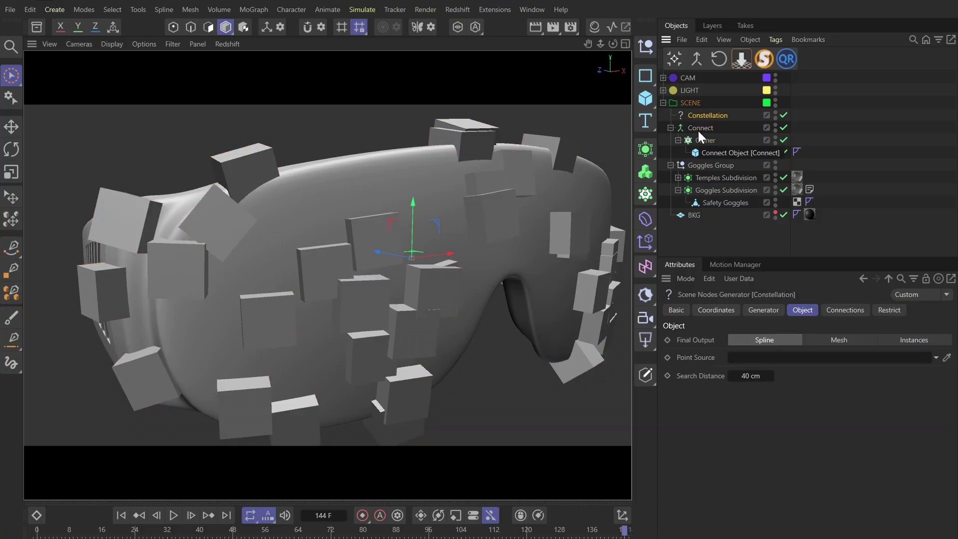
{"action": "left_click", "coordinate": [700, 130]}
{"action": "left_click_drag", "start_coordinate": [736, 350], "coordinate": [743, 357]}
{"action": "left_click_drag", "start_coordinate": [397, 329], "coordinate": [239, 336], "text": "alt"}
{"action": "scroll", "coordinate": [237, 338], "scroll_direction": "up", "scroll_amount": 3}
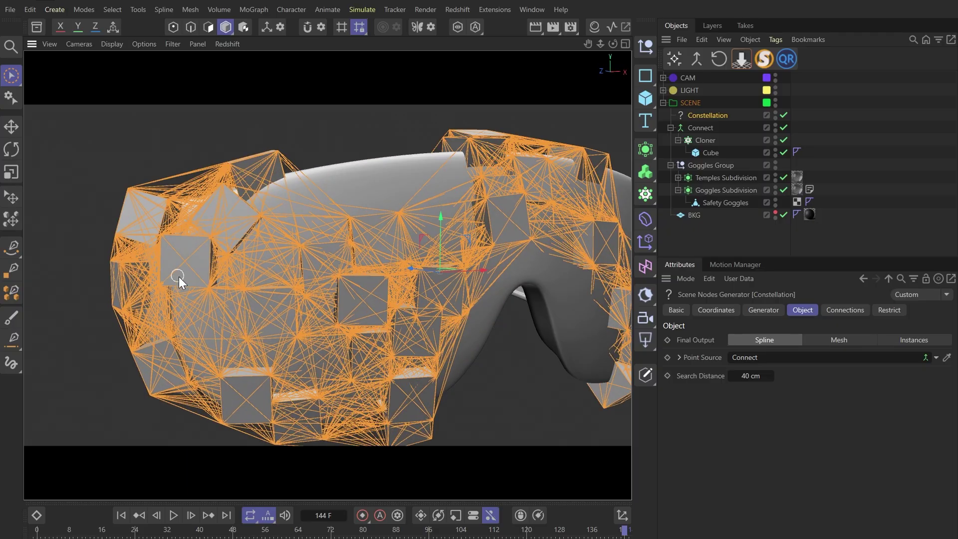
{"action": "scroll", "coordinate": [175, 265], "scroll_direction": "up", "scroll_amount": 3}
{"action": "left_click_drag", "start_coordinate": [172, 256], "coordinate": [214, 247], "text": "alt"}
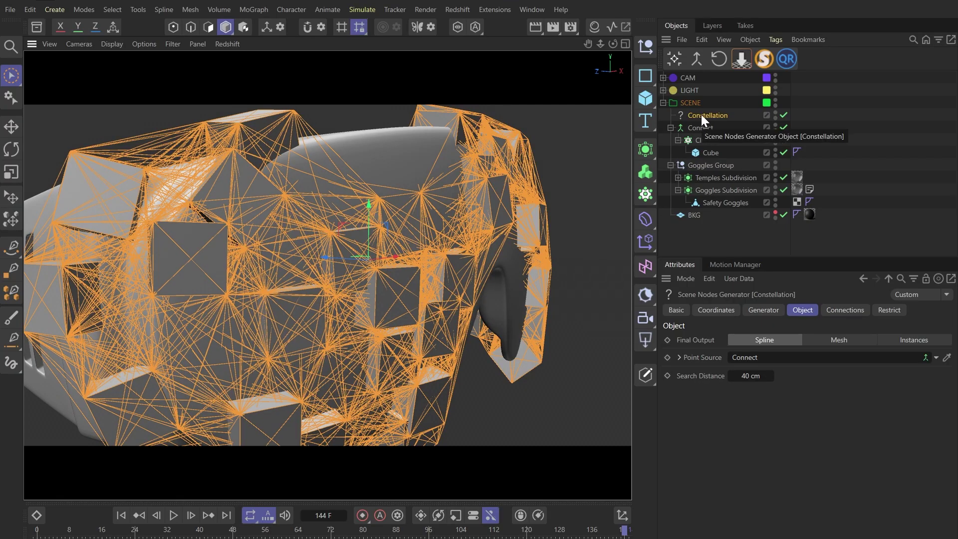
- Set the cube's X, Y and Z sizes to 0 cm and hide Goggles Subdivision in the viewport
{"action": "left_click", "coordinate": [709, 152]}
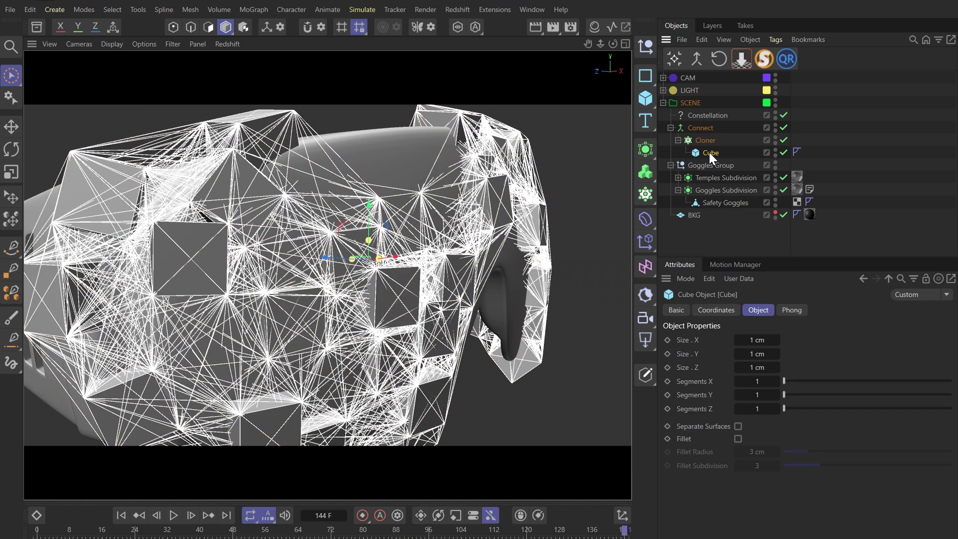
{"action": "left_click_drag", "start_coordinate": [763, 336], "coordinate": [748, 368]}
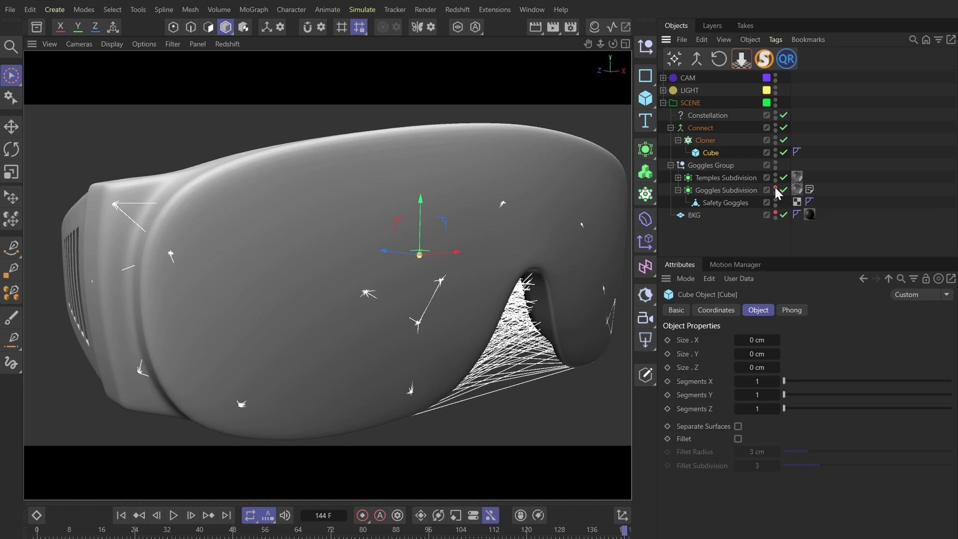
{"action": "left_click", "coordinate": [774, 188]}
{"action": "left_click_drag", "start_coordinate": [460, 279], "coordinate": [511, 329], "text": "alt"}
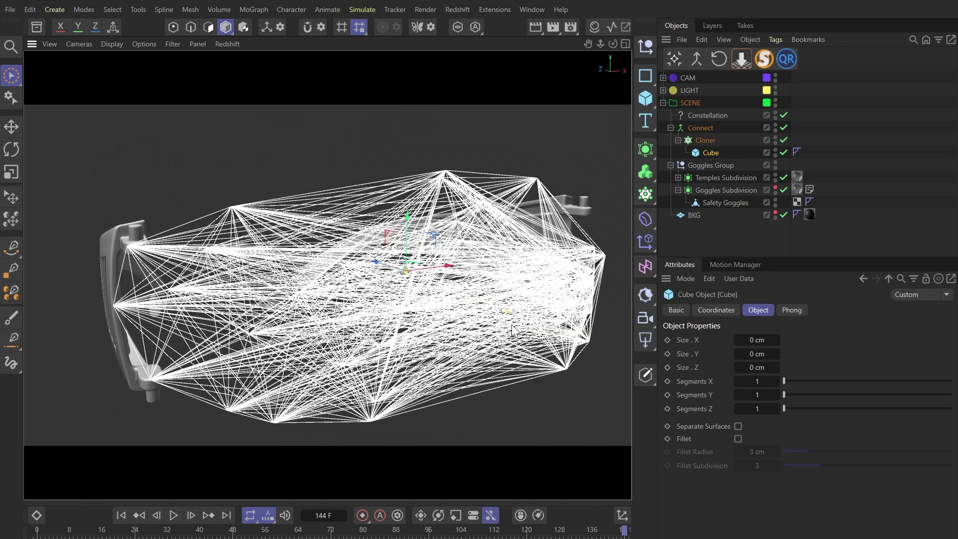
- Thin out the spline network by reducing the Constellation's Search Distance and lowering its Max Connections
{"action": "left_click", "coordinate": [695, 116]}
{"action": "left_click_drag", "start_coordinate": [441, 330], "coordinate": [508, 380], "text": "alt"}
{"action": "left_click_drag", "start_coordinate": [746, 376], "coordinate": [753, 423]}
{"action": "left_click_drag", "start_coordinate": [449, 349], "coordinate": [421, 394], "text": "alt"}
{"action": "left_click", "coordinate": [902, 311]}
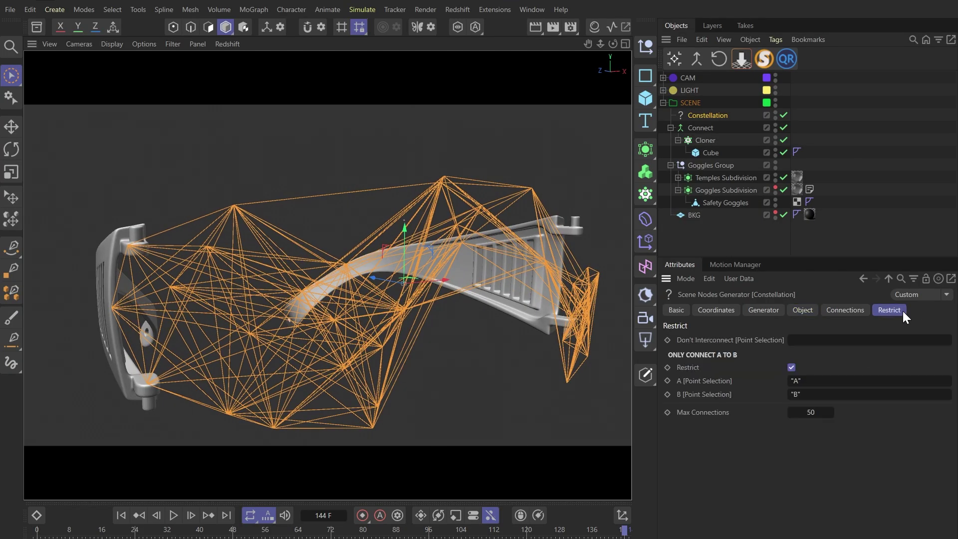
{"action": "mouse_move", "coordinate": [816, 412]}
{"action": "left_mouse_down"}
{"action": "mouse_move", "coordinate": [800, 412]}
{"action": "mouse_move", "coordinate": [821, 413]}
{"action": "left_mouse_up"}
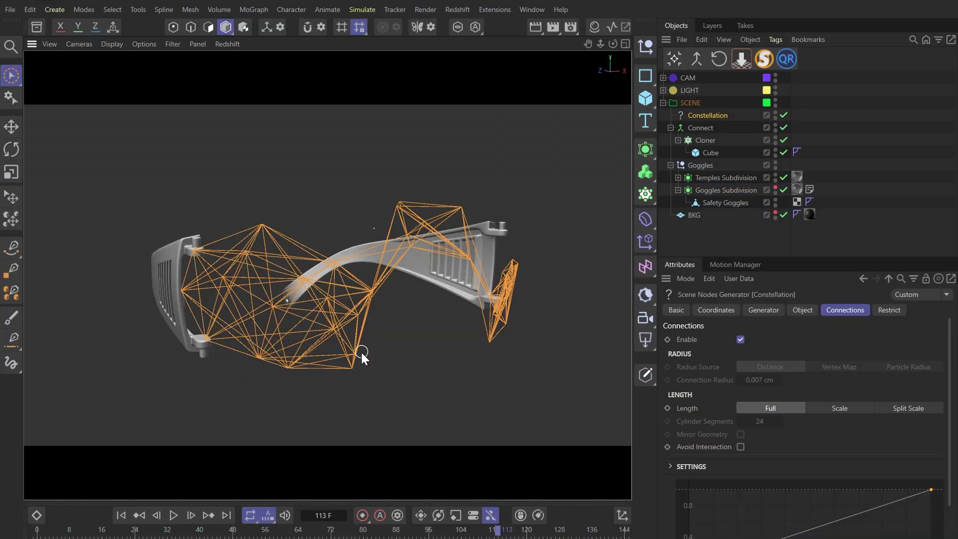
- Add a Plain effector to the cube Cloner and set its P.Y position offset to 10 cm
{"action": "left_click", "coordinate": [697, 140]}
{"action": "key", "text": "shift+c"}
{"action": "type", "text": "Flain"}
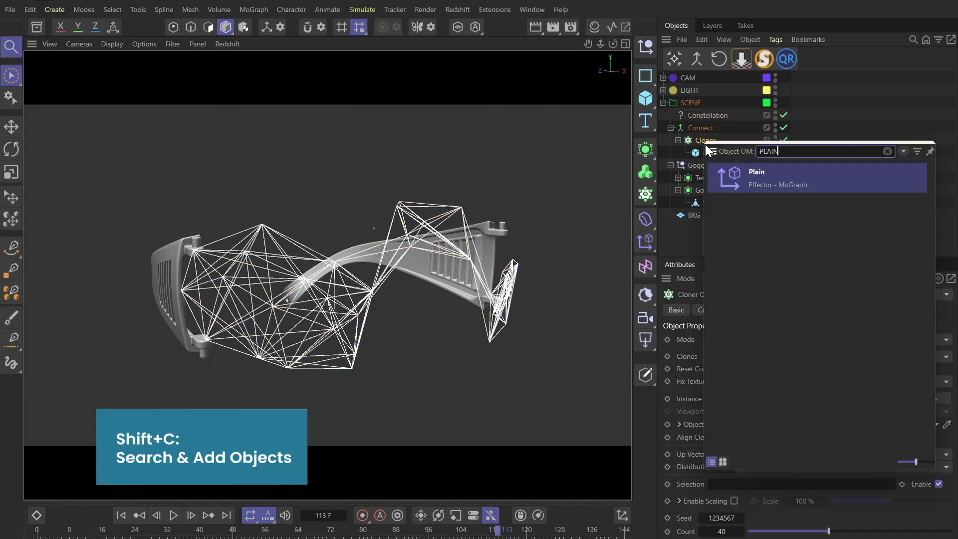
{"action": "key", "text": "Return"}
{"action": "left_click", "coordinate": [788, 307]}
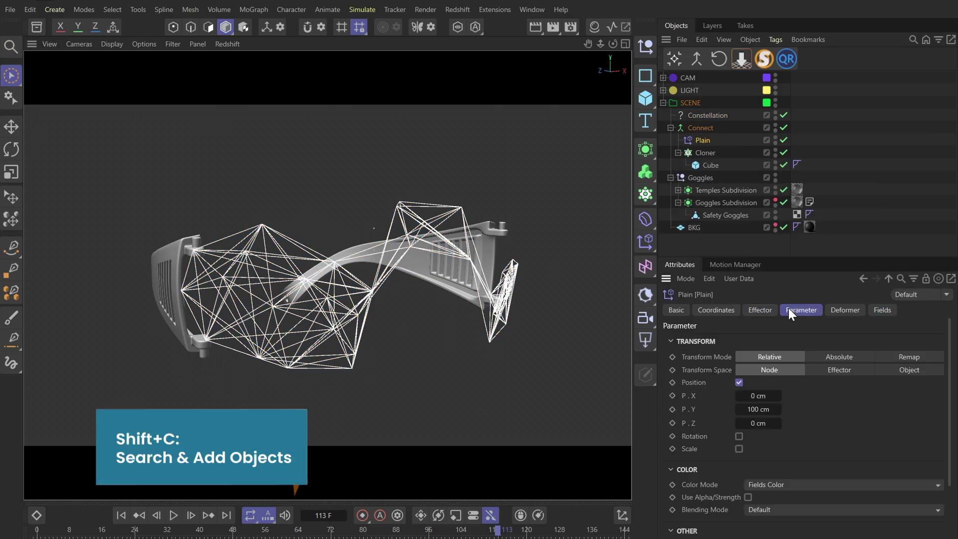
{"action": "double_click", "coordinate": [754, 409]}
{"action": "type", "text": "10"}
{"action": "key", "text": "Return"}
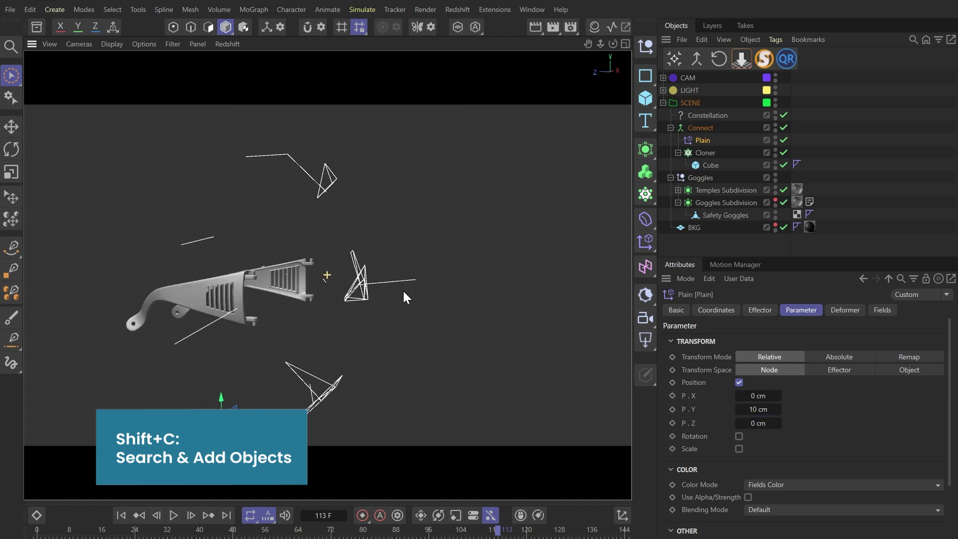
- Try a Linear Field as the Plain effector's falloff around the goggles, and delete the effector
{"action": "left_click", "coordinate": [880, 310]}
{"action": "left_click", "coordinate": [692, 433]}
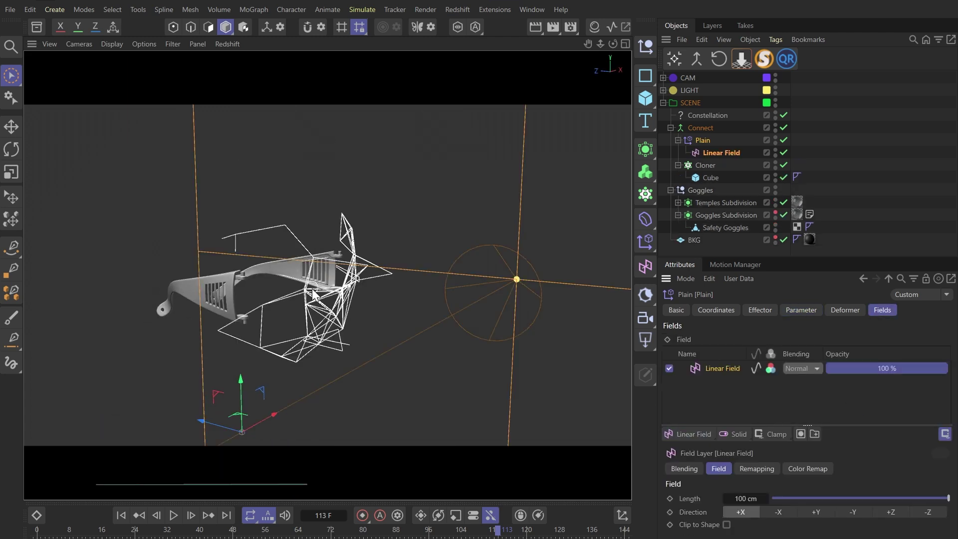
{"action": "left_click_drag", "start_coordinate": [298, 394], "coordinate": [253, 312]}
{"action": "scroll", "coordinate": [247, 295], "scroll_direction": "up", "scroll_amount": 4}
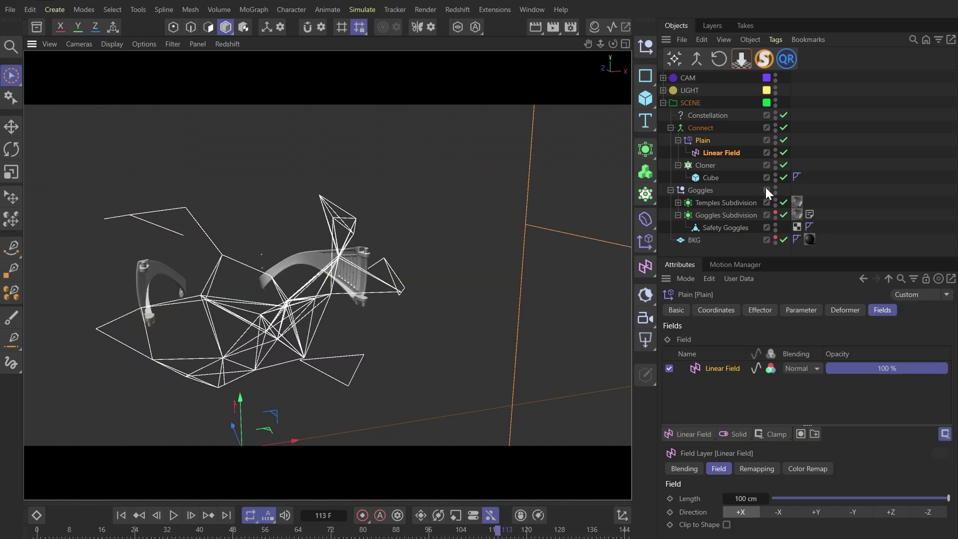
{"action": "left_click", "coordinate": [701, 140]}
{"action": "key", "text": "Delete"}
- Add a Formula effector to the cube Cloner
{"action": "left_click", "coordinate": [699, 139]}
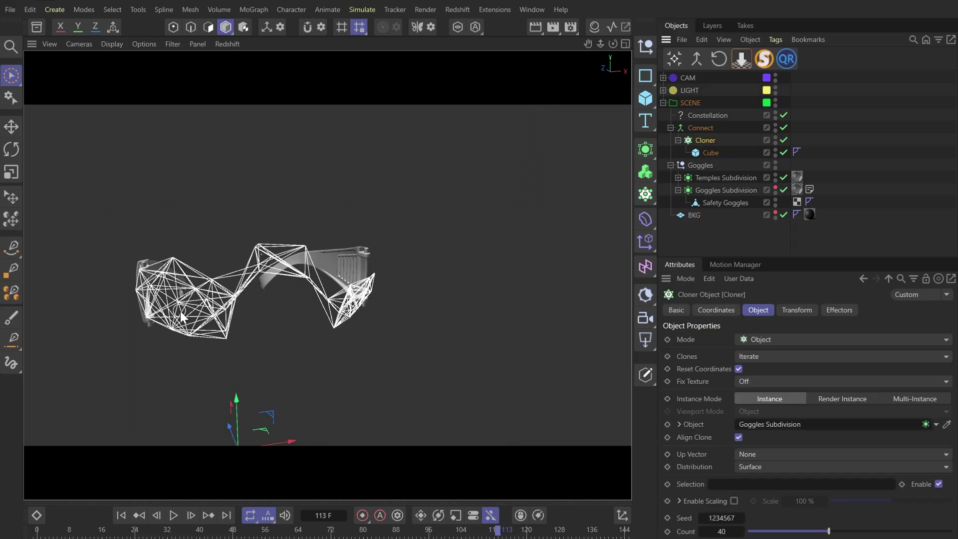
{"action": "key", "text": "shift+c"}
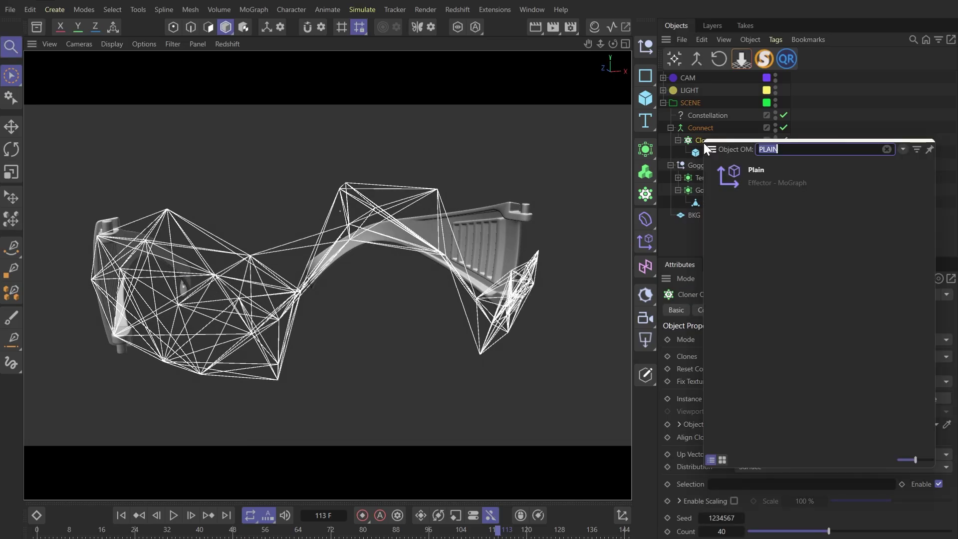
{"action": "type", "text": "FORMULA"}
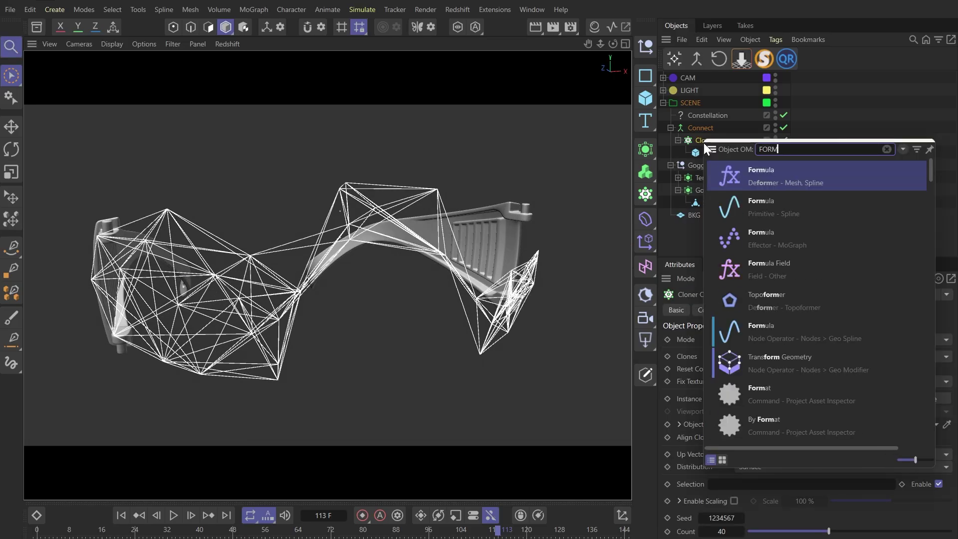
{"action": "key", "text": "Return"}
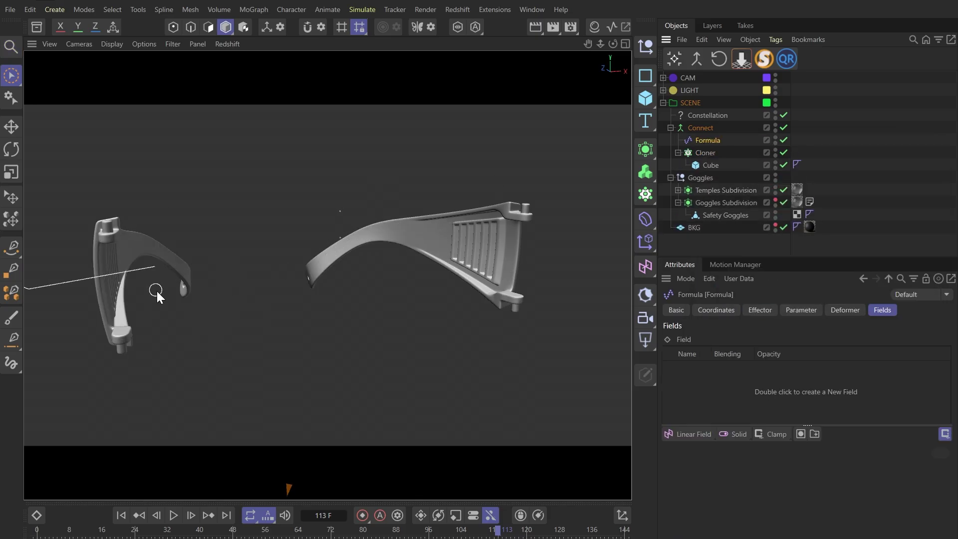
- Turn off the Formula effector's Scale, set its P.X, P.Y and P.Z to 0.1 cm, and preview the animation from frame 0
{"action": "left_click", "coordinate": [800, 310]}
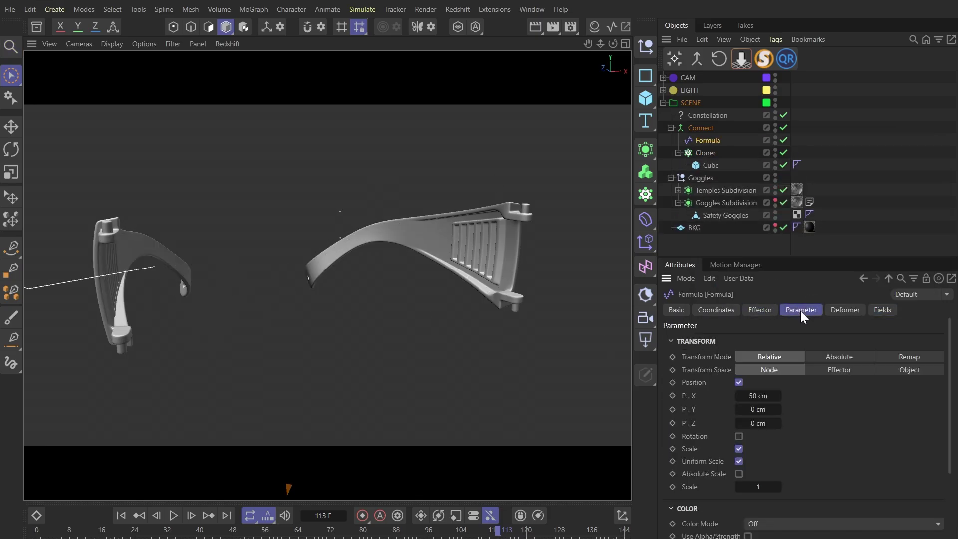
{"action": "left_click", "coordinate": [738, 448]}
{"action": "double_click", "coordinate": [758, 395]}
{"action": "type", "text": "0.1"}
{"action": "key", "text": "Return"}
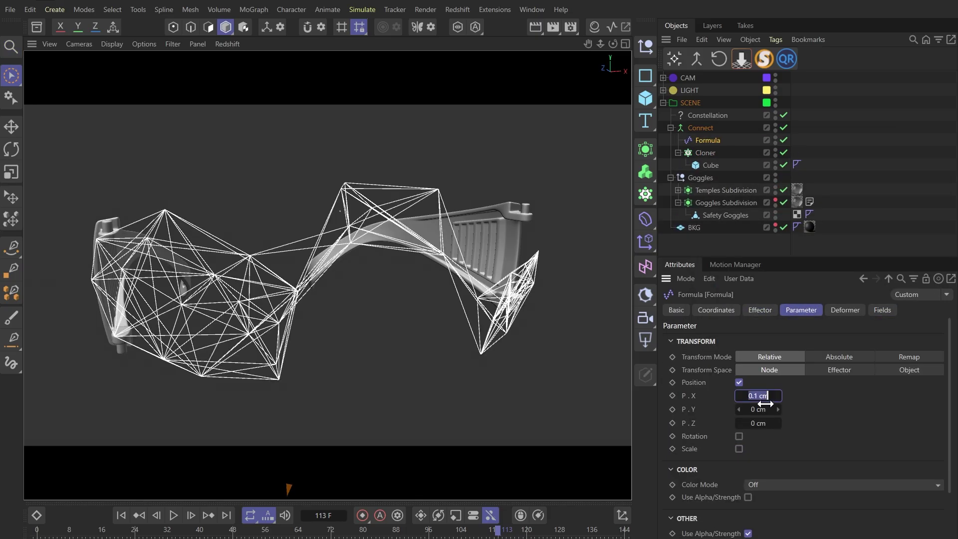
{"action": "left_click", "coordinate": [121, 515]}
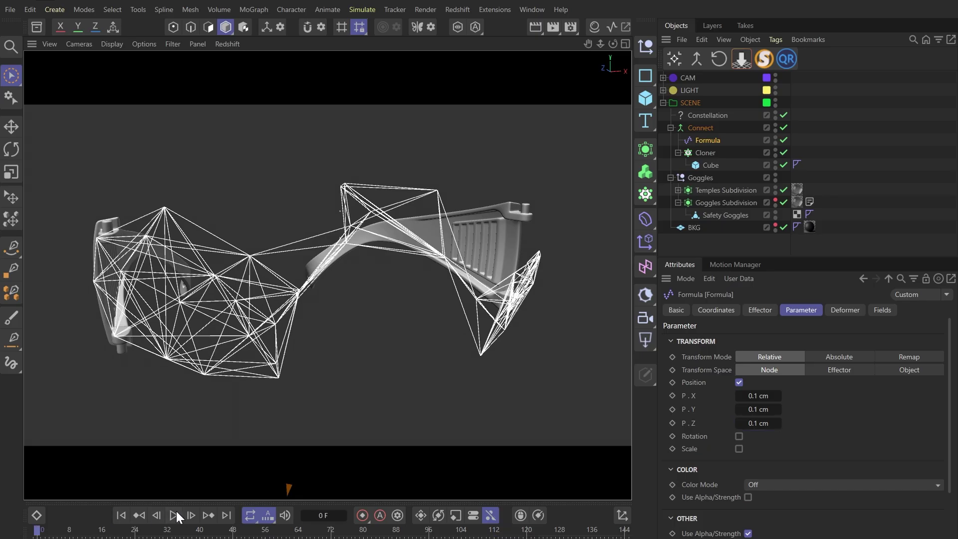
{"action": "left_click", "coordinate": [176, 516]}
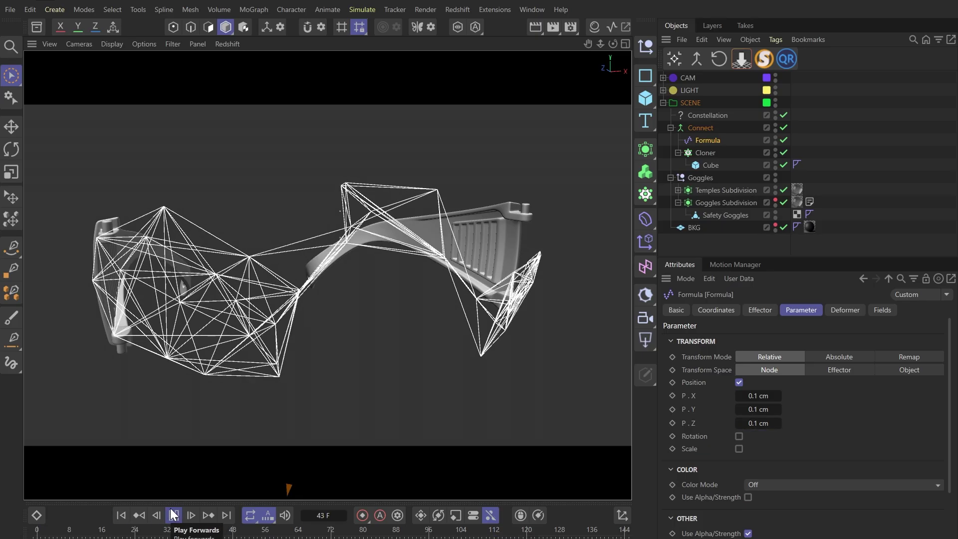
{"action": "left_click", "coordinate": [173, 514]}
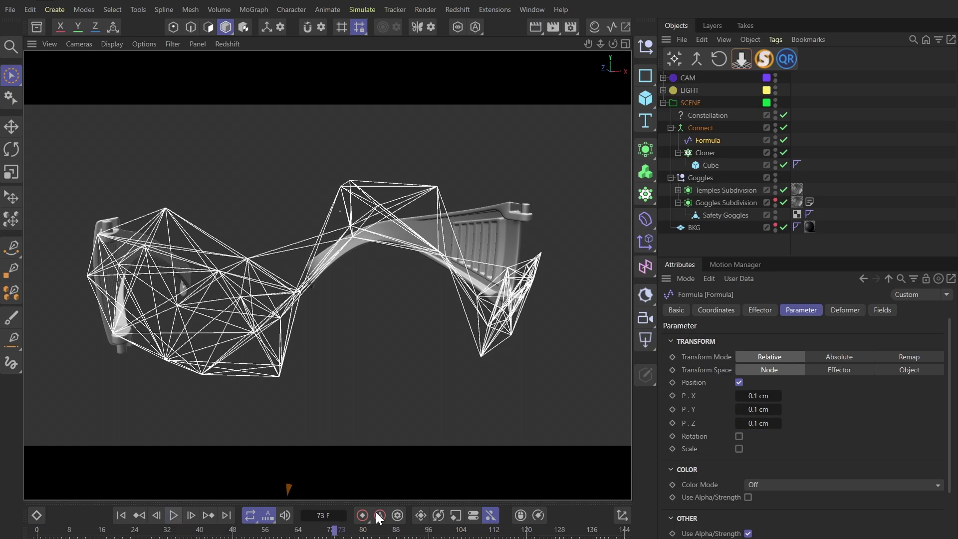
- Set the Formula effector's frequency to 0.2 and play the animation from the start to check the spline movement
{"action": "left_click", "coordinate": [770, 312]}
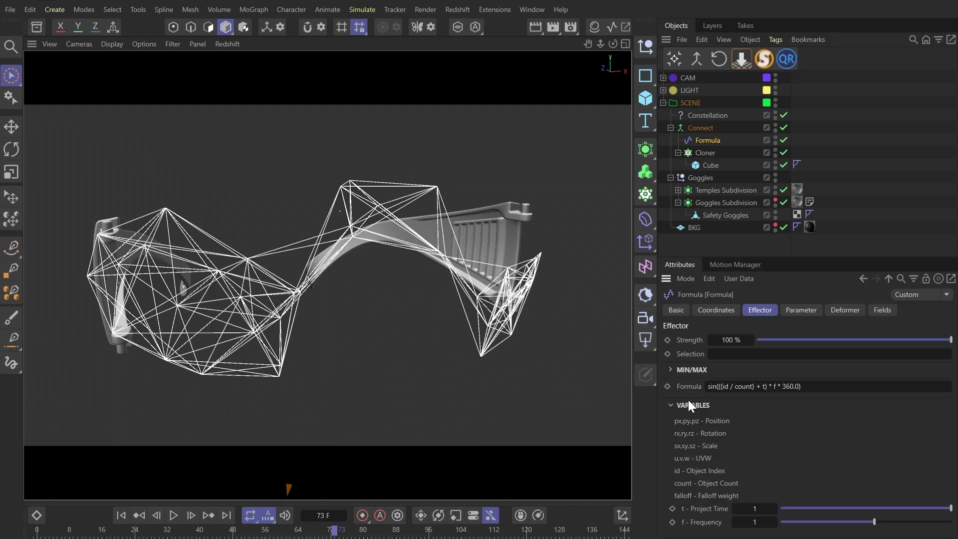
{"action": "double_click", "coordinate": [759, 519]}
{"action": "type", "text": "0.2"}
{"action": "key", "text": "Return"}
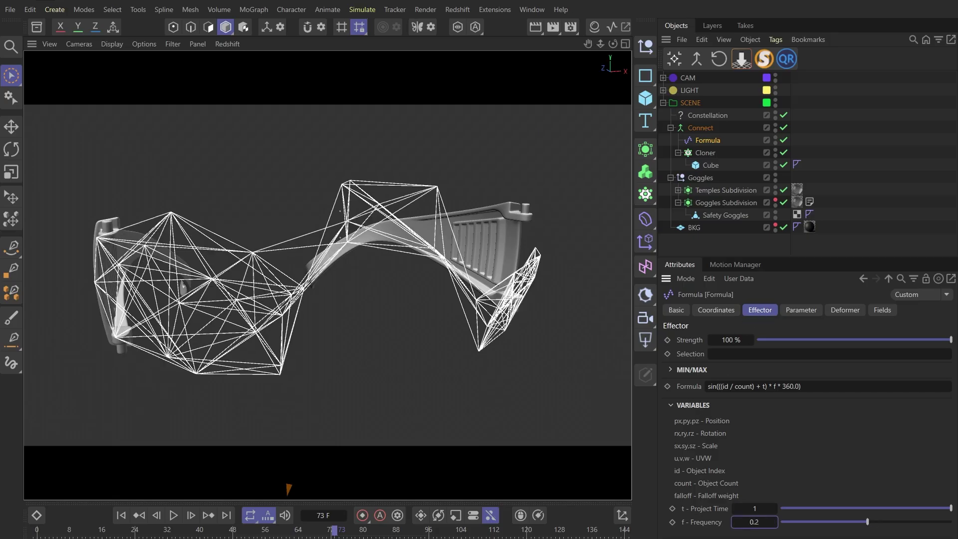
{"action": "left_click", "coordinate": [121, 514]}
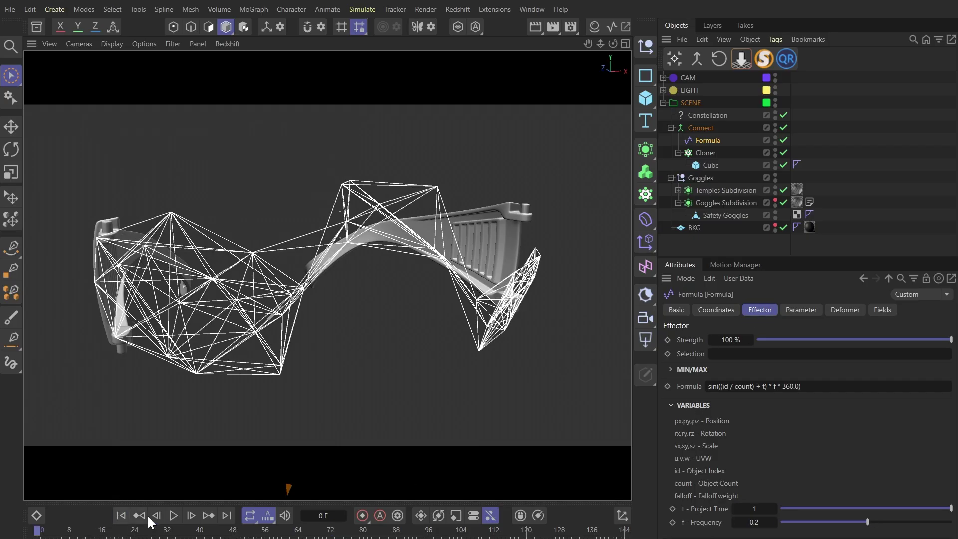
{"action": "left_click", "coordinate": [173, 515]}
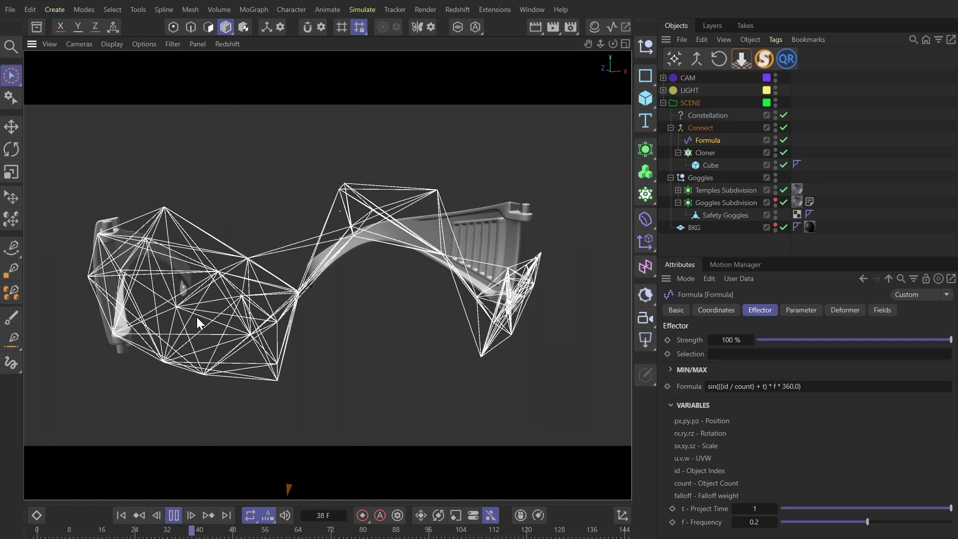
{"action": "mouse_move", "coordinate": [217, 312]}
{"action": "left_mouse_down", "text": "alt"}
{"action": "mouse_move", "coordinate": [233, 290]}
{"action": "mouse_move", "coordinate": [220, 304]}
{"action": "left_mouse_up", "text": "alt"}
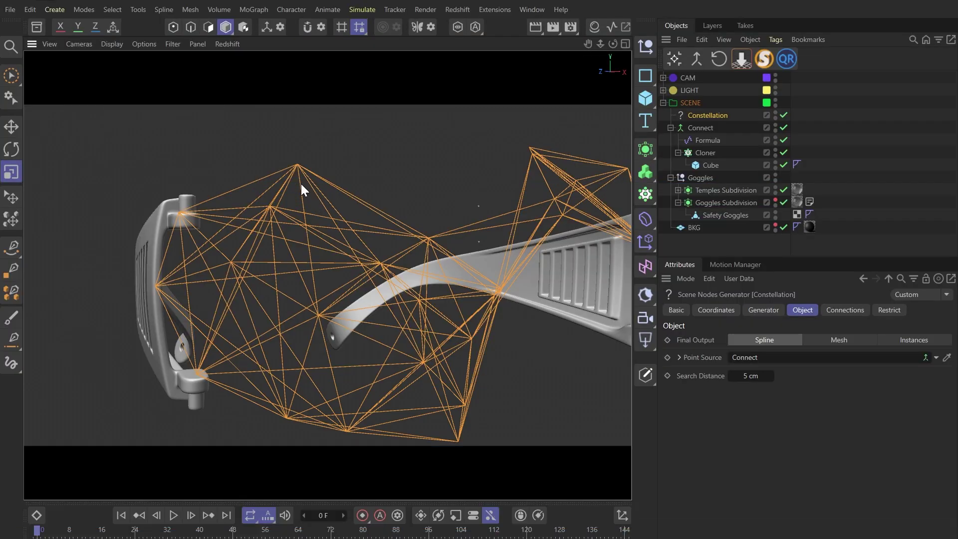
- Add a new Cloner above the Constellation and make a Rectangle spline its child
{"action": "left_click", "coordinate": [11, 74]}
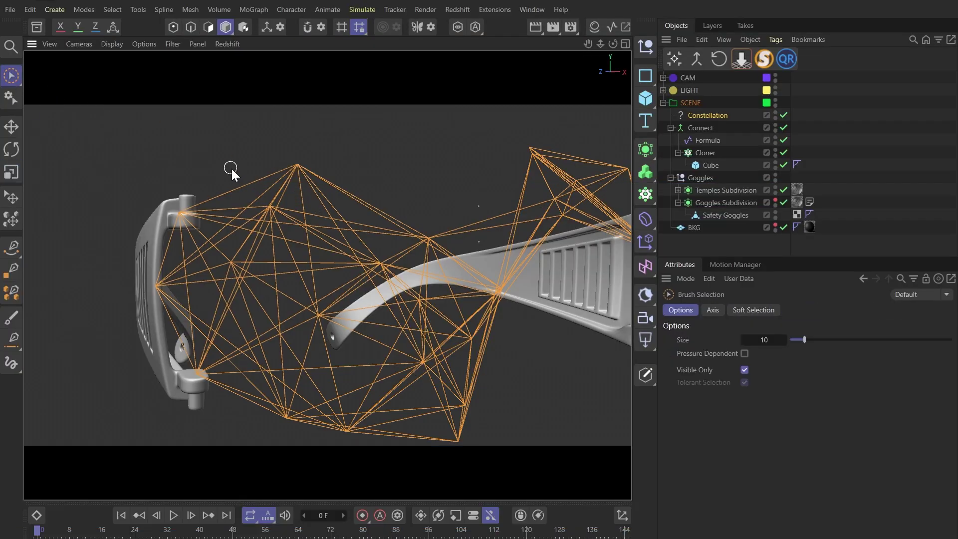
{"action": "scroll", "coordinate": [286, 168], "scroll_direction": "up", "scroll_amount": 3}
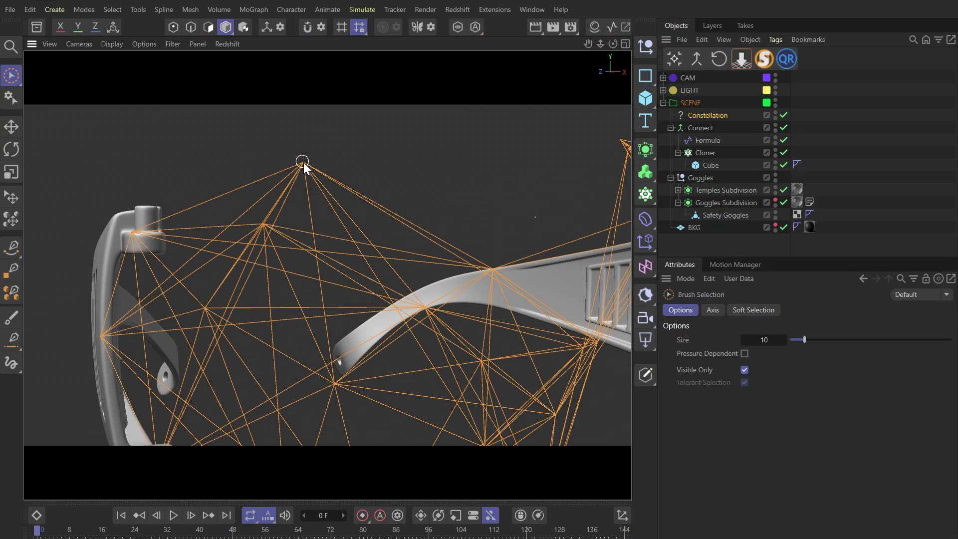
{"action": "scroll", "coordinate": [206, 316], "scroll_direction": "up", "scroll_amount": 1}
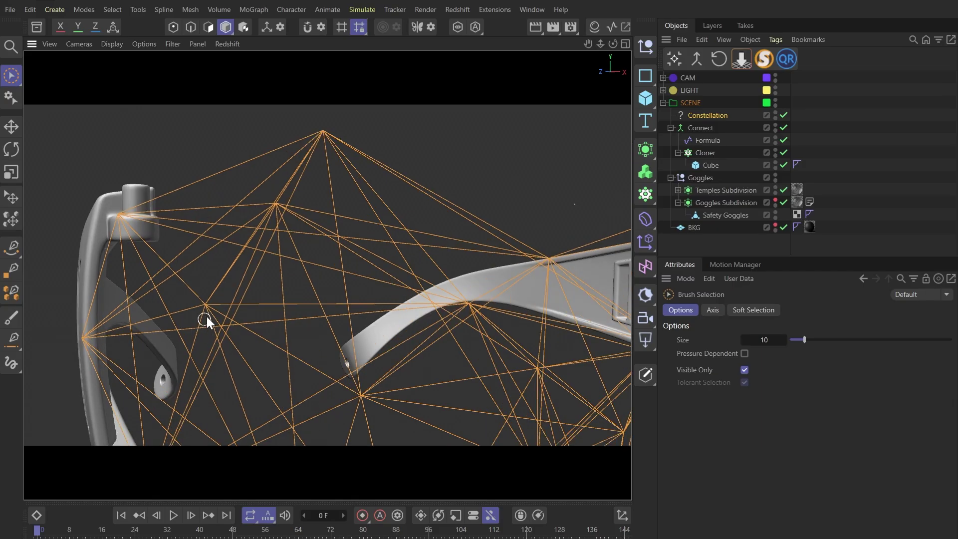
{"action": "middle_click_drag", "start_coordinate": [390, 368], "coordinate": [367, 322], "text": "alt"}
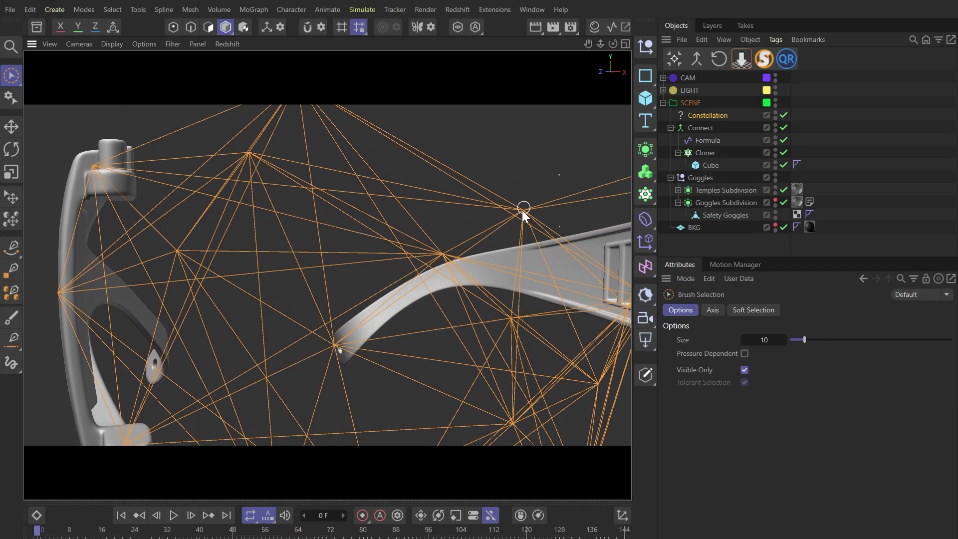
{"action": "scroll", "coordinate": [320, 275], "scroll_direction": "down", "scroll_amount": 1}
{"action": "key", "text": "shift+c"}
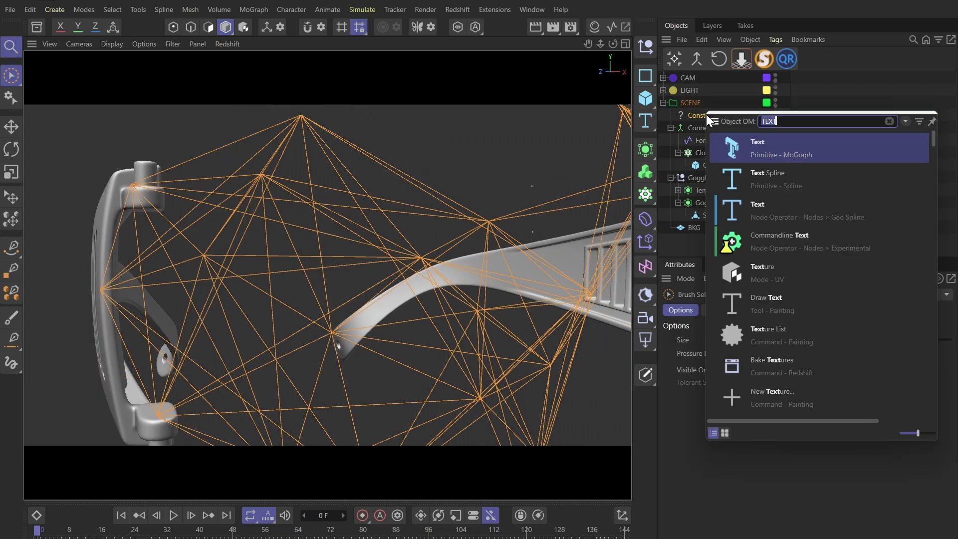
{"action": "type", "text": "CLONER"}
{"action": "key", "text": "Return"}
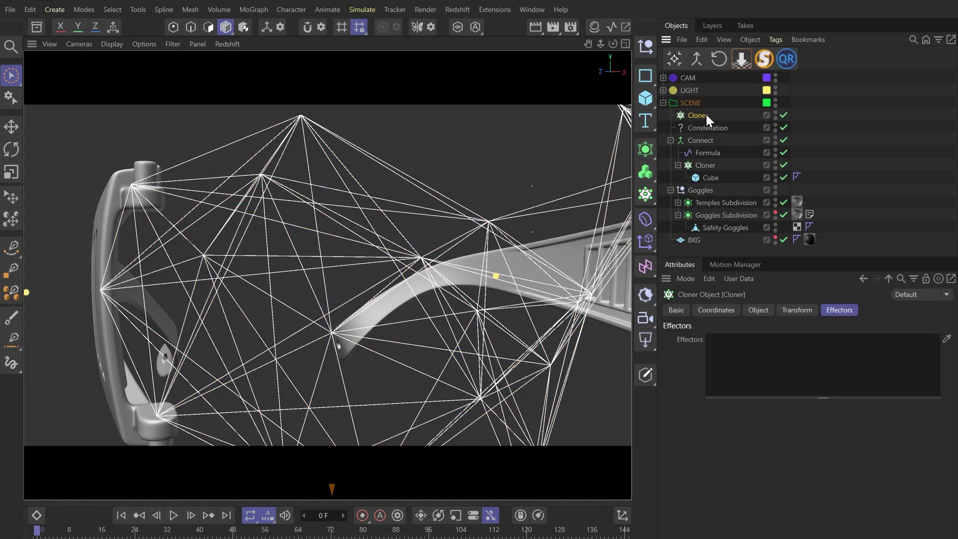
{"action": "left_click", "coordinate": [650, 74]}
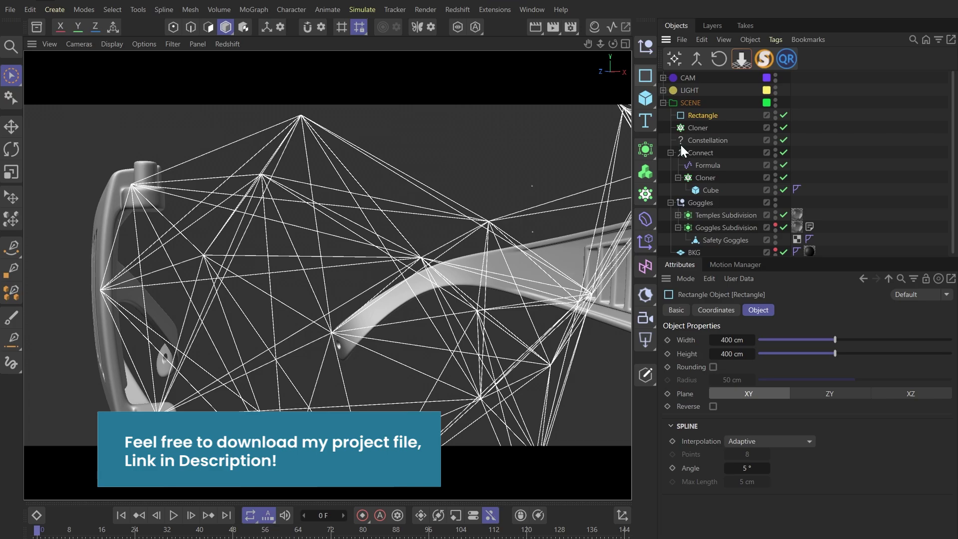
{"action": "left_click_drag", "start_coordinate": [702, 115], "coordinate": [698, 128]}
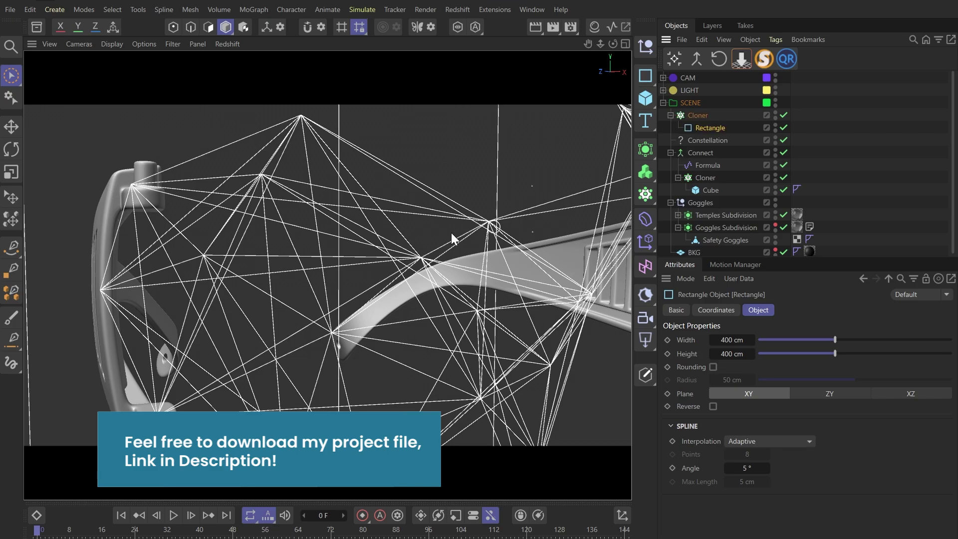
- Set the Rectangle spline's width and height to 0.3 cm
{"action": "double_click", "coordinate": [731, 339]}
{"action": "type", "text": "0.3"}
{"action": "key", "text": "Return"}
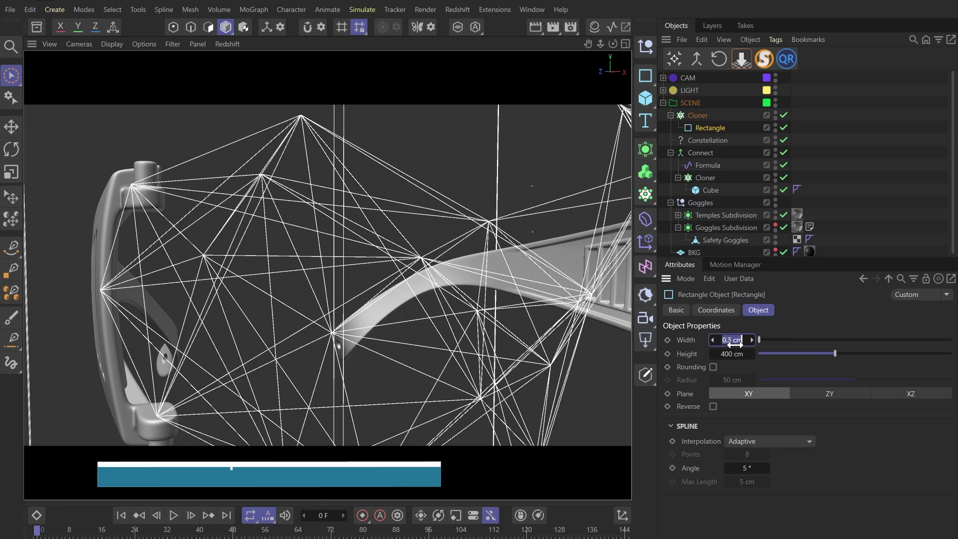
{"action": "key", "text": "Tab"}
{"action": "type", "text": "0.3"}
{"action": "key", "text": "Return"}
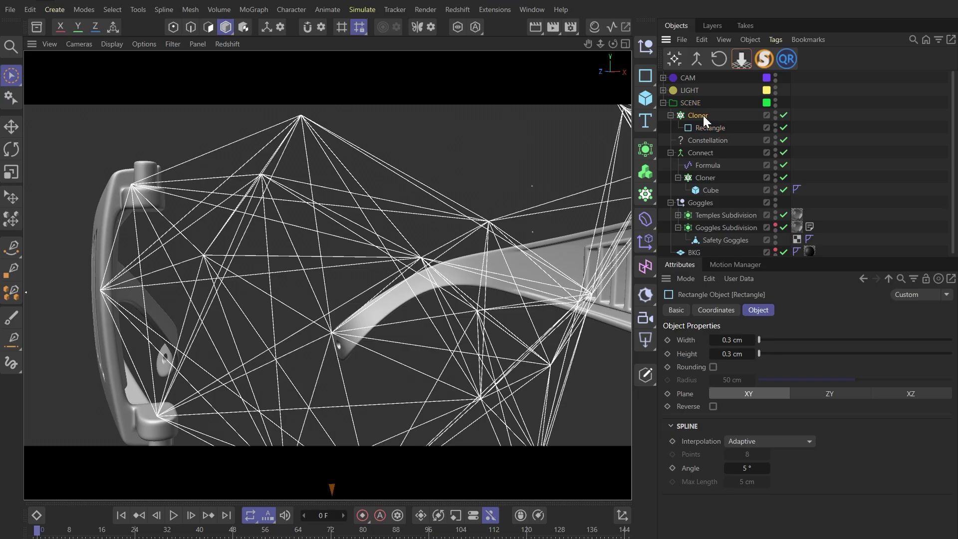
- Switch the Rectangle's Cloner to Object mode and assign Goggles Subdivision as its target object
{"action": "left_click", "coordinate": [702, 115]}
{"action": "left_click", "coordinate": [758, 309]}
{"action": "left_click", "coordinate": [770, 338]}
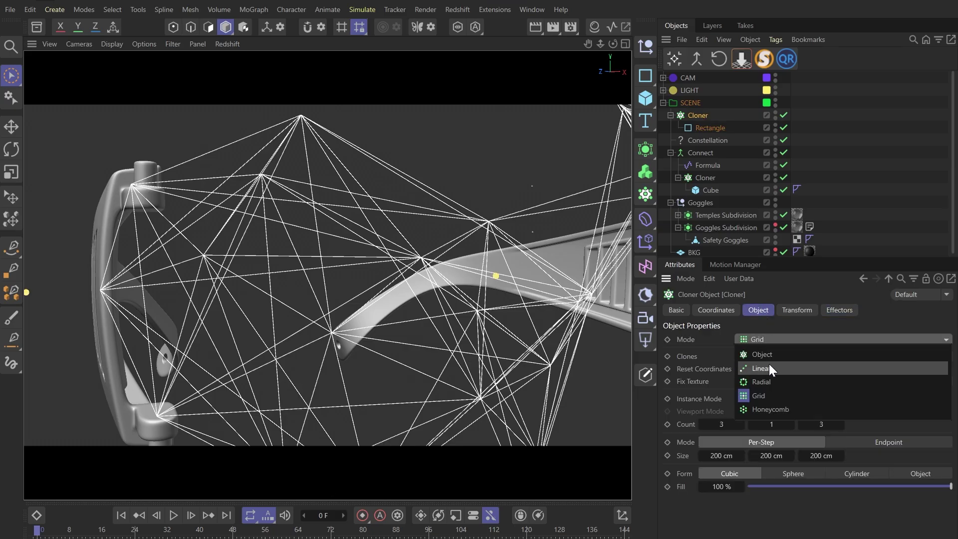
{"action": "left_click", "coordinate": [768, 355]}
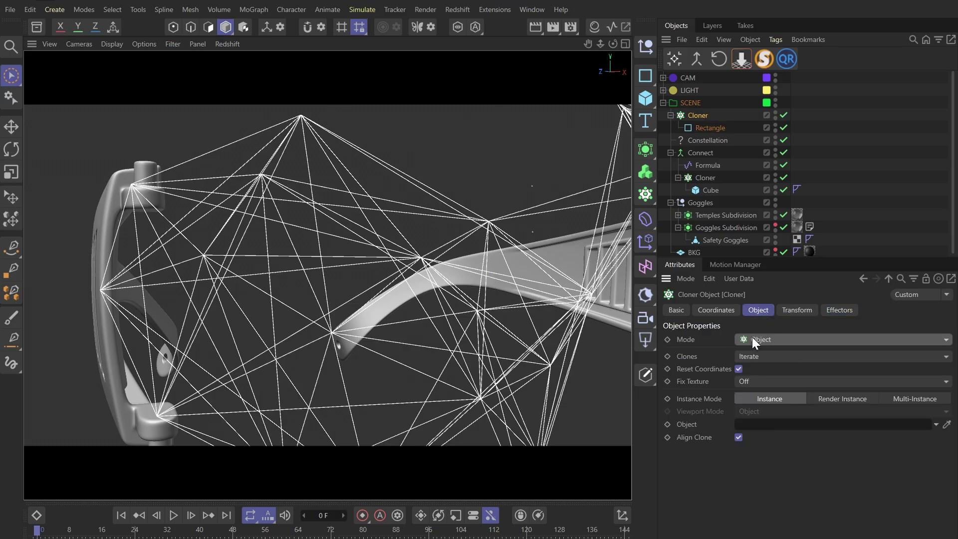
{"action": "left_click_drag", "start_coordinate": [722, 232], "coordinate": [787, 425]}
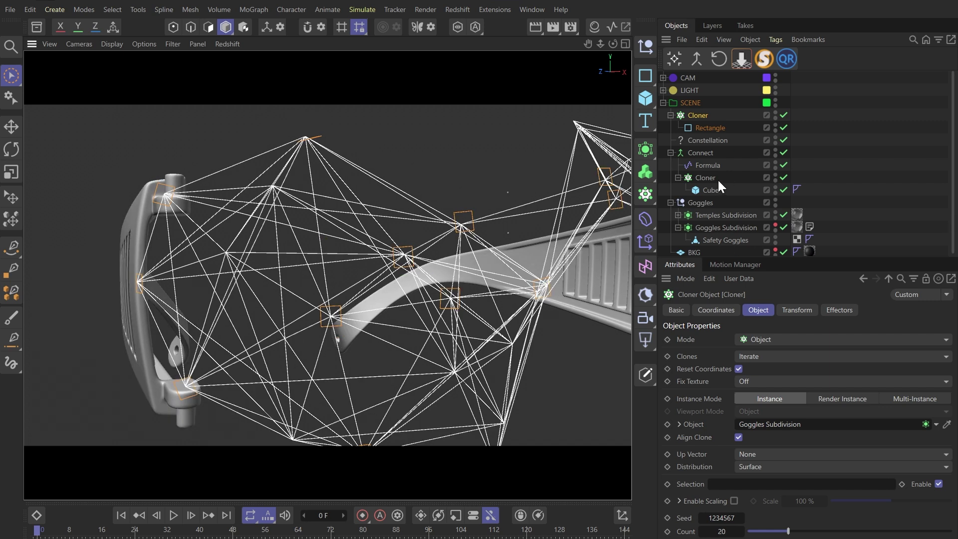
- Match the Rectangle's Cloner to the cube Cloner by setting its count to 40
{"action": "left_click", "coordinate": [705, 178]}
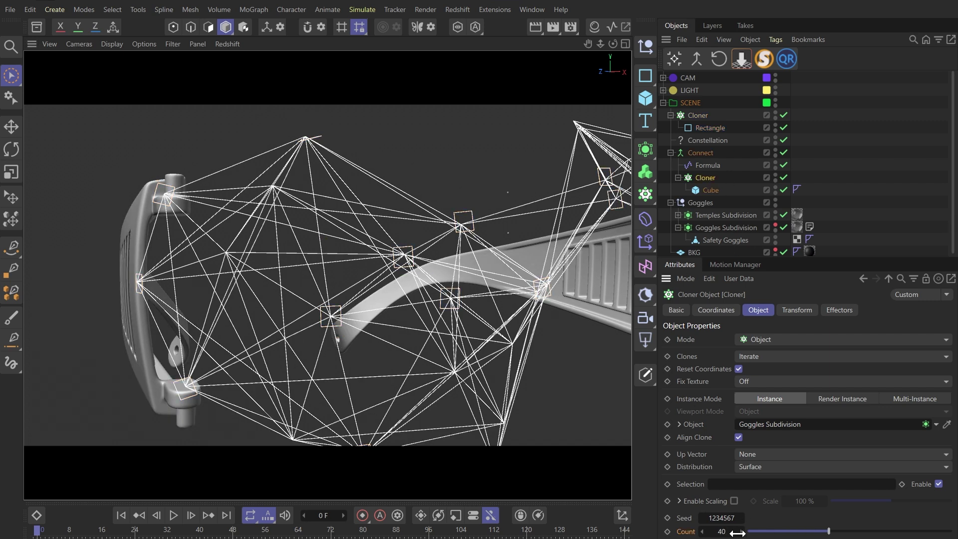
{"action": "left_click", "coordinate": [690, 115]}
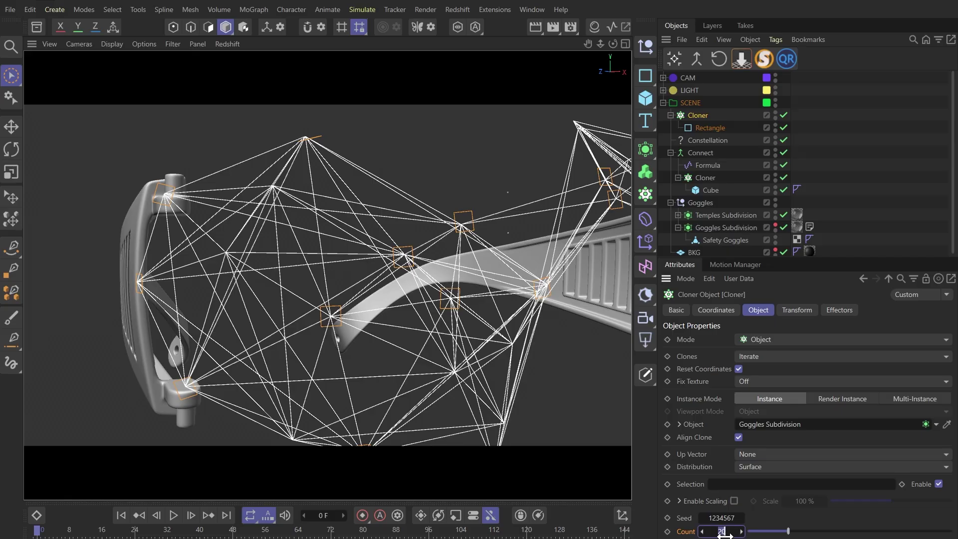
{"action": "left_click_drag", "start_coordinate": [723, 534], "coordinate": [724, 535]}
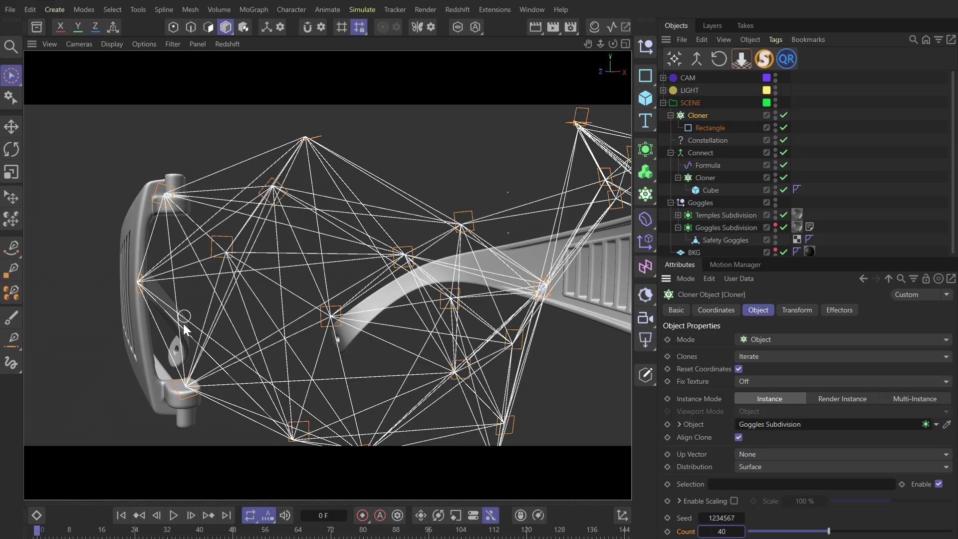
- Add a Plain effector to the Rectangle's Cloner
{"action": "mouse_move", "coordinate": [183, 323]}
{"action": "left_mouse_down", "text": "alt"}
{"action": "mouse_move", "coordinate": [203, 284]}
{"action": "mouse_move", "coordinate": [274, 261]}
{"action": "mouse_move", "coordinate": [434, 317]}
{"action": "mouse_move", "coordinate": [372, 308]}
{"action": "mouse_move", "coordinate": [254, 322]}
{"action": "mouse_move", "coordinate": [310, 337]}
{"action": "mouse_move", "coordinate": [334, 306]}
{"action": "left_mouse_up", "text": "alt"}
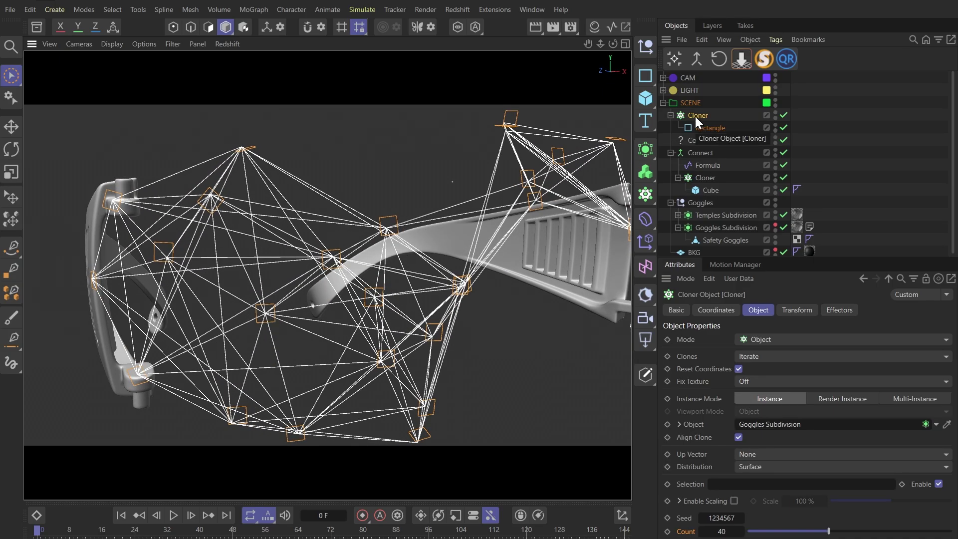
{"action": "key", "text": "shift+c"}
{"action": "type", "text": "plain"}
{"action": "key", "text": "Return"}
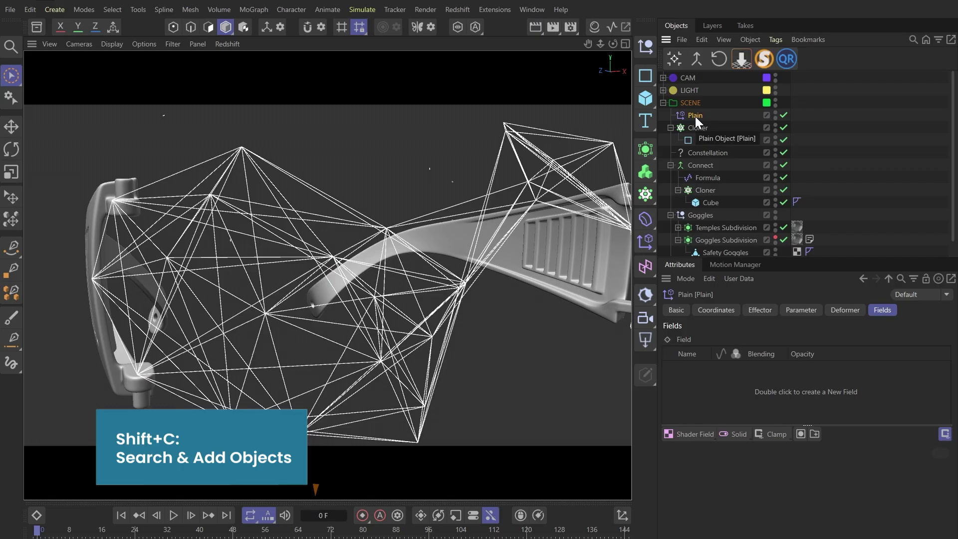
- Turn off the Plain effector's position and make it scale the clones with uniform, absolute scale at -1
{"action": "left_click", "coordinate": [800, 310]}
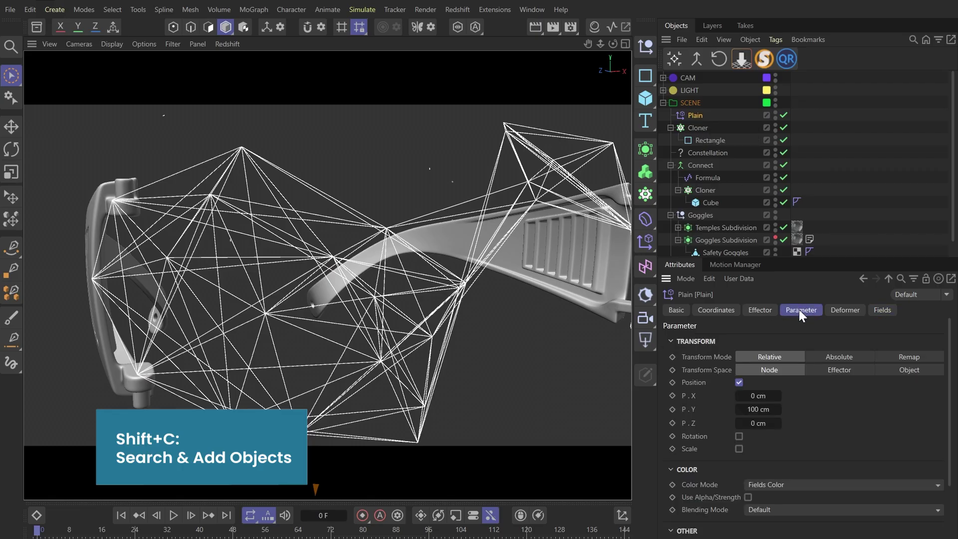
{"action": "left_click", "coordinate": [739, 382]}
{"action": "left_click", "coordinate": [740, 406]}
{"action": "left_click", "coordinate": [739, 420]}
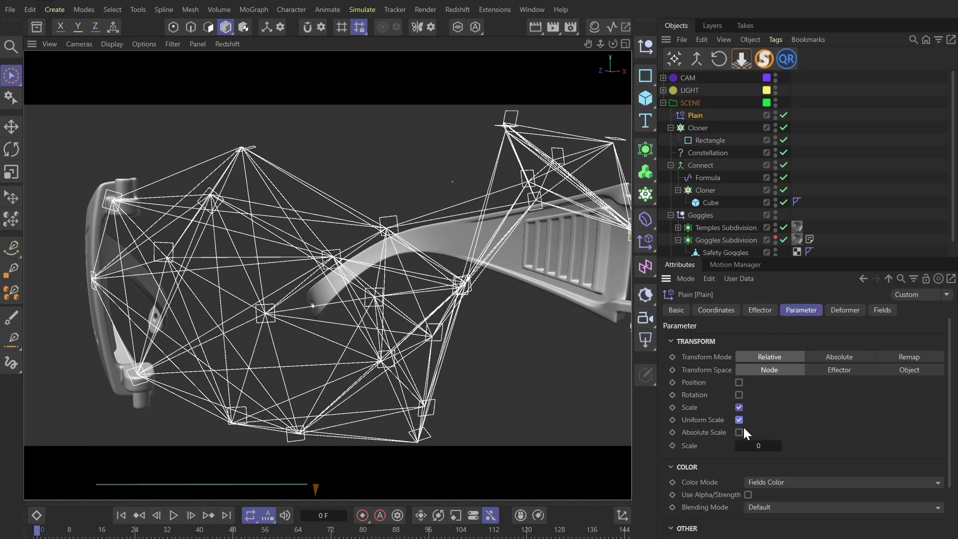
{"action": "left_click", "coordinate": [739, 432]}
{"action": "left_click", "coordinate": [750, 445]}
{"action": "key", "text": "Return"}
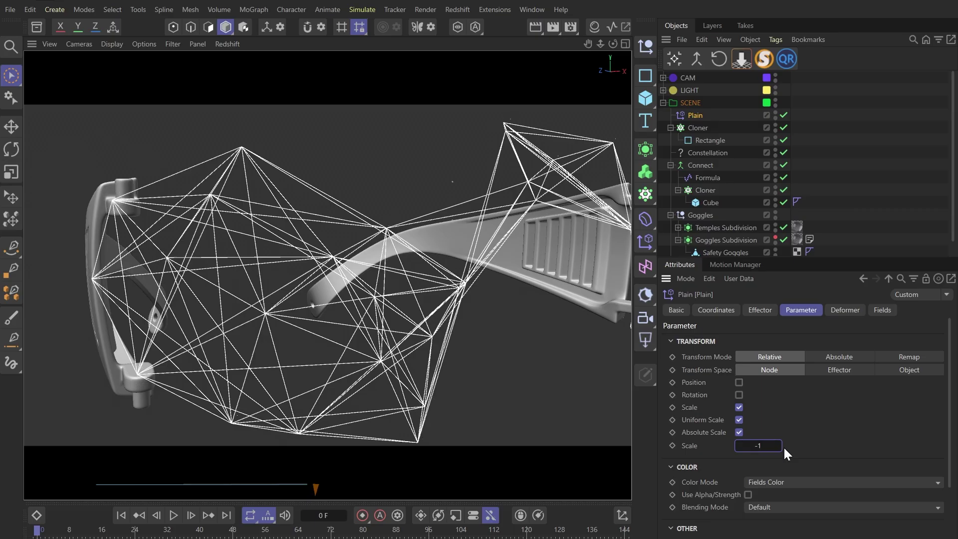
- Add a Shader Field to the Plain effector and load a Noise shader into it
{"action": "left_click", "coordinate": [890, 312]}
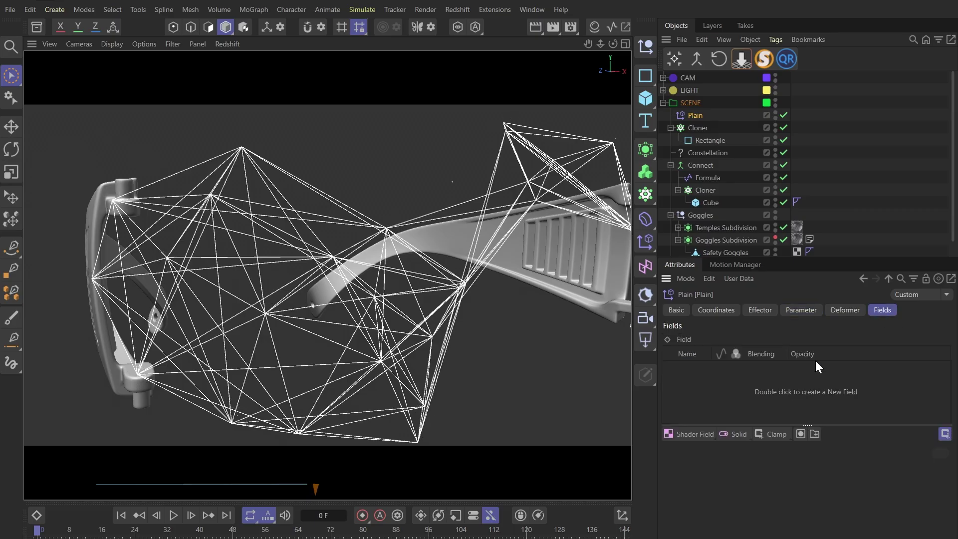
{"action": "left_click", "coordinate": [687, 432]}
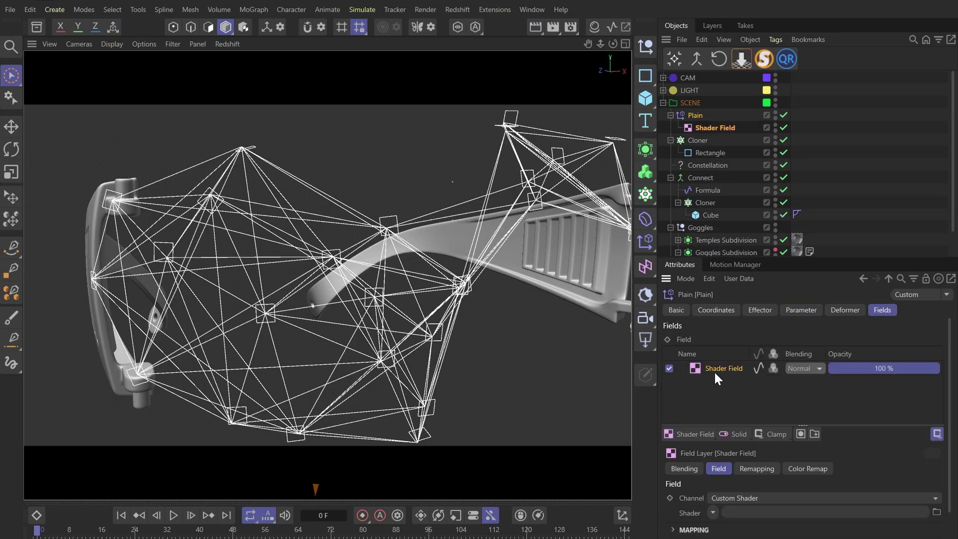
{"action": "left_click", "coordinate": [729, 127]}
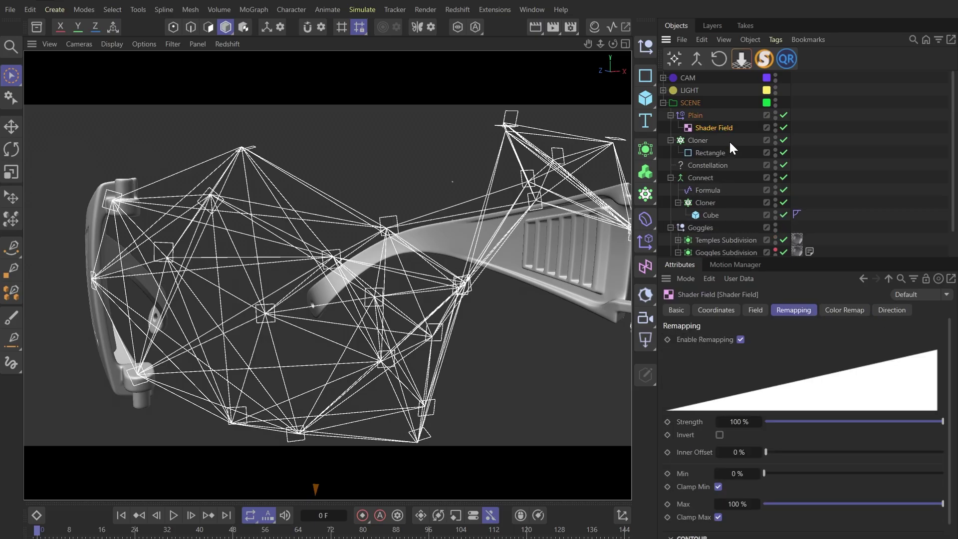
{"action": "left_click", "coordinate": [762, 310]}
{"action": "left_click", "coordinate": [712, 371]}
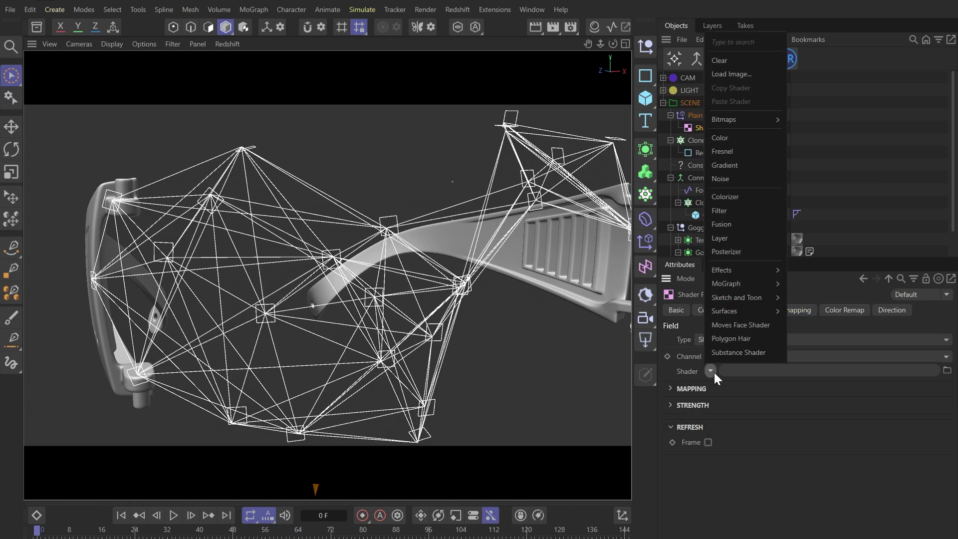
{"action": "left_click", "coordinate": [737, 181]}
- Set the Noise shader's contrast to 100% and its global scale to 7%
{"action": "left_click", "coordinate": [766, 370]}
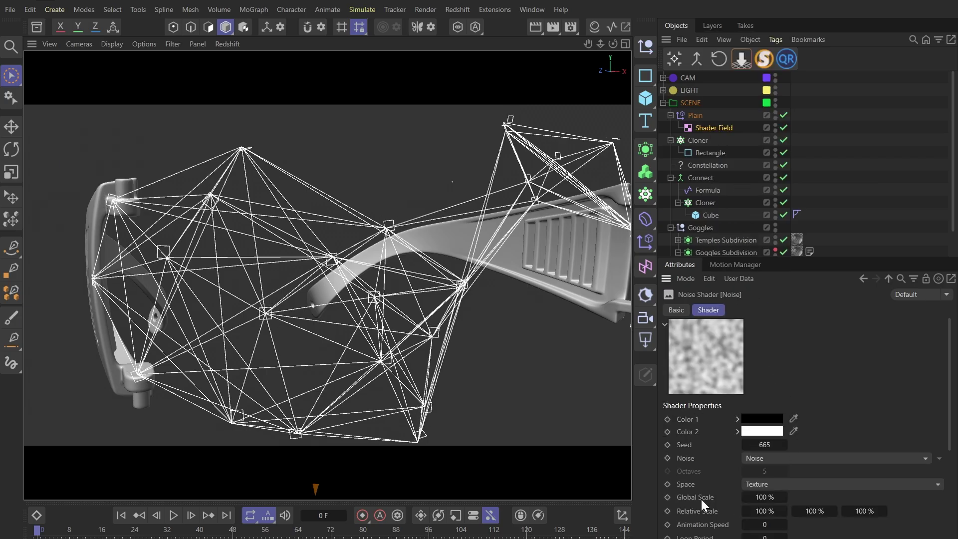
{"action": "scroll", "coordinate": [701, 499], "scroll_direction": "down", "scroll_amount": 5}
{"action": "left_click_drag", "start_coordinate": [885, 534], "coordinate": [942, 534]}
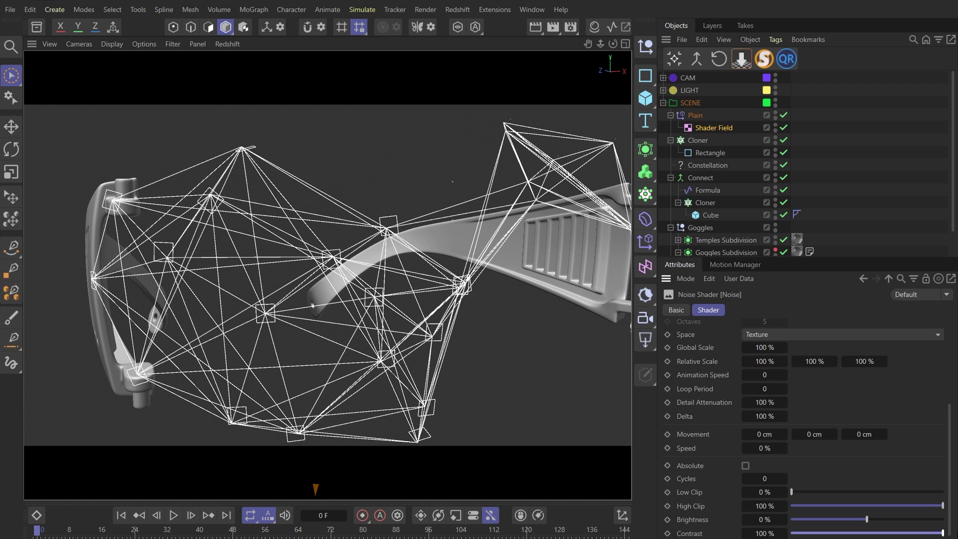
{"action": "scroll", "coordinate": [738, 413], "scroll_direction": "up", "scroll_amount": 3}
{"action": "left_click_drag", "start_coordinate": [763, 422], "coordinate": [750, 422]}
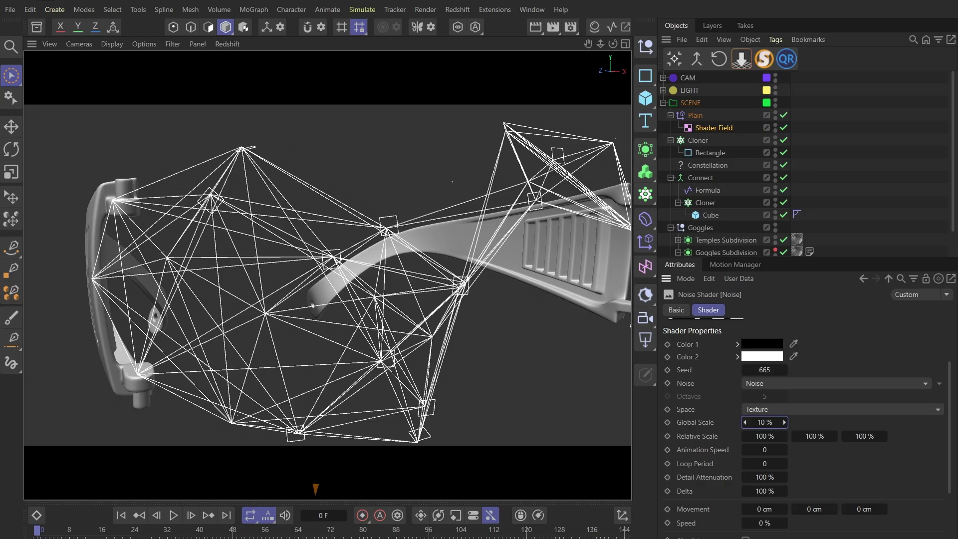
{"action": "left_click", "coordinate": [744, 422]}
{"action": "left_click", "coordinate": [744, 421]}
{"action": "left_click", "coordinate": [744, 422]}
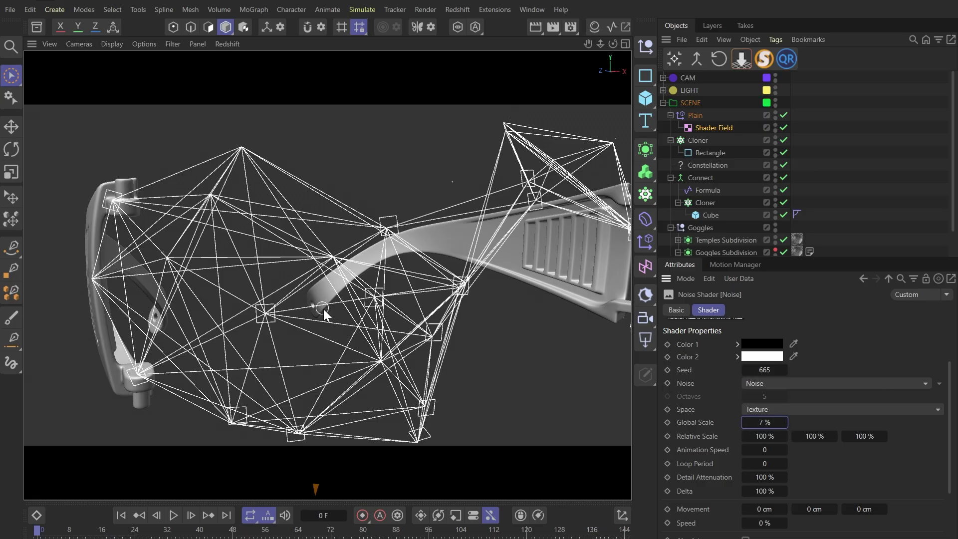
- Duplicate the Rectangle's Cloner above the Plain effector and delete the Rectangle from the copy
{"action": "mouse_move", "coordinate": [315, 311]}
{"action": "left_mouse_down", "text": "alt"}
{"action": "mouse_move", "coordinate": [330, 308]}
{"action": "mouse_move", "coordinate": [327, 316]}
{"action": "left_mouse_up", "text": "alt"}
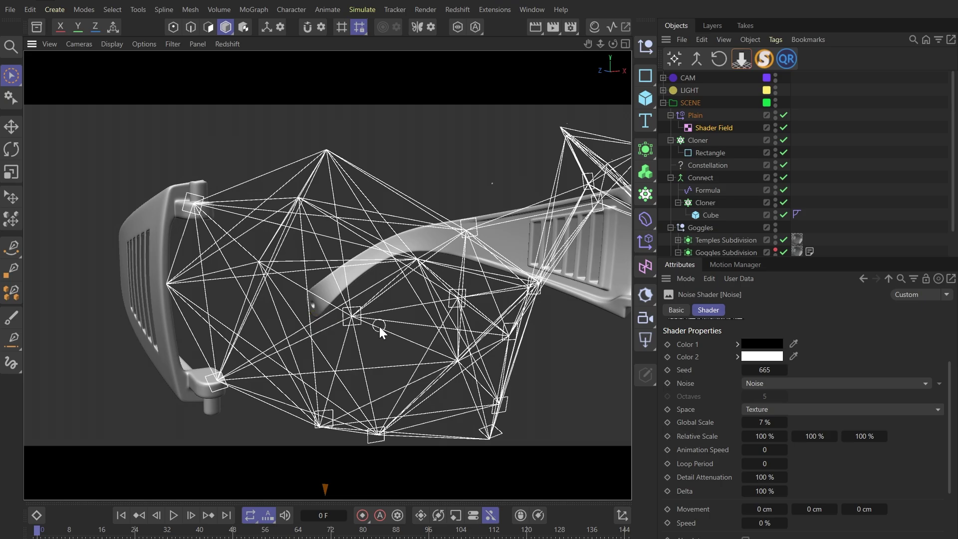
{"action": "scroll", "coordinate": [351, 202], "scroll_direction": "up", "scroll_amount": 2}
{"action": "left_click_drag", "start_coordinate": [277, 225], "coordinate": [268, 225], "text": "alt"}
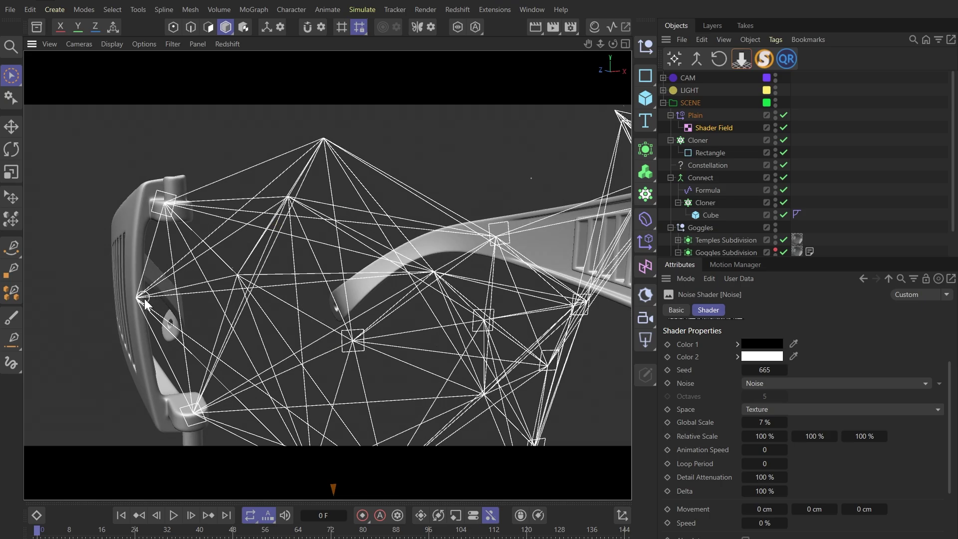
{"action": "left_click", "coordinate": [696, 142]}
{"action": "left_click_drag", "start_coordinate": [692, 143], "coordinate": [695, 112], "text": "ctrl"}
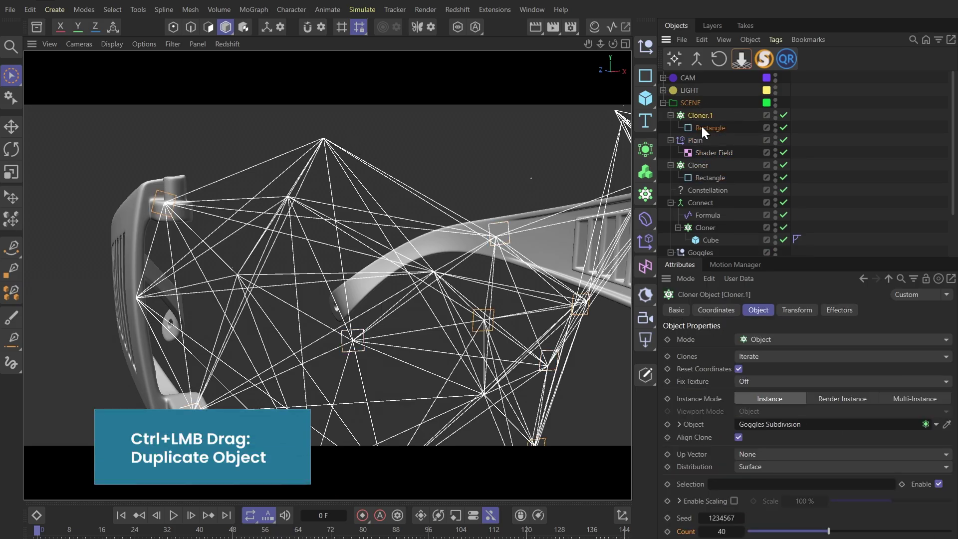
{"action": "left_click", "coordinate": [701, 126]}
{"action": "key", "text": "Delete"}
{"action": "left_click", "coordinate": [693, 117]}
{"action": "left_click", "coordinate": [648, 124]}
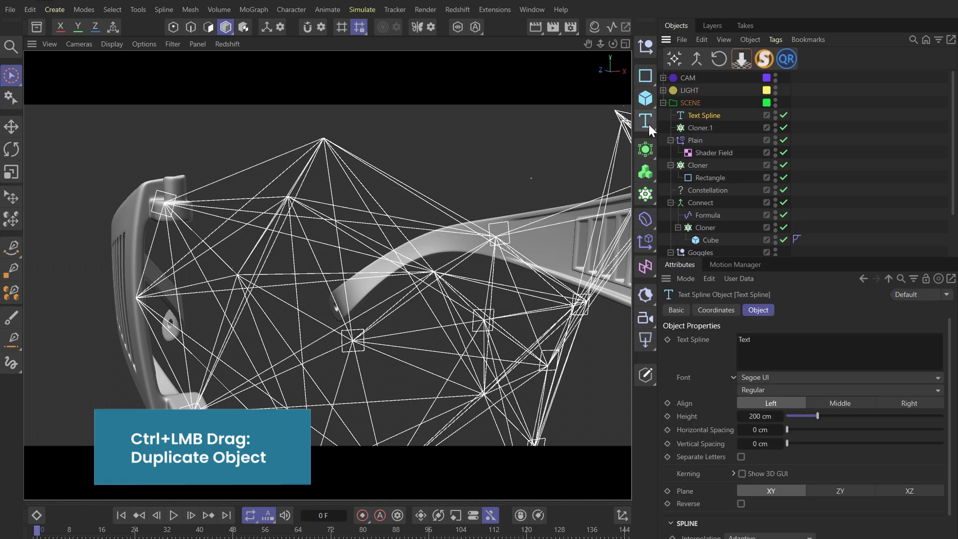
{"action": "key", "text": "ctrl+z"}
- Add a MoGraph Text object and make it a child of the duplicated Cloner
{"action": "key", "text": "shift+c"}
{"action": "type", "text": "text"}
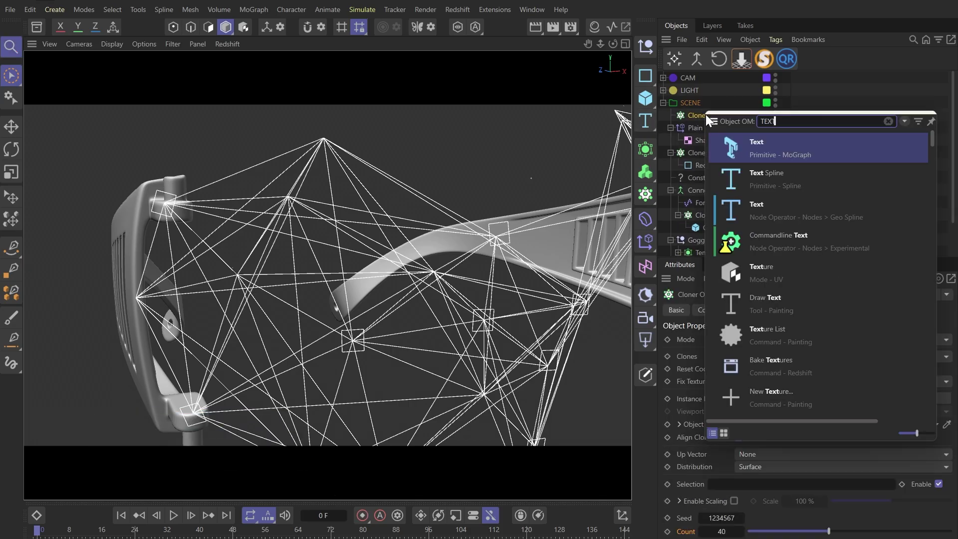
{"action": "left_click", "coordinate": [812, 150]}
{"action": "left_click_drag", "start_coordinate": [700, 118], "coordinate": [700, 128]}
- Align the Text object to the middle and scale it down to a height of about 0.56 cm
{"action": "left_click", "coordinate": [840, 449]}
{"action": "key", "text": "t"}
{"action": "mouse_move", "coordinate": [460, 322]}
{"action": "left_mouse_down"}
{"action": "mouse_move", "coordinate": [331, 352]}
{"action": "mouse_move", "coordinate": [80, 455]}
{"action": "mouse_move", "coordinate": [74, 428]}
{"action": "left_mouse_up"}
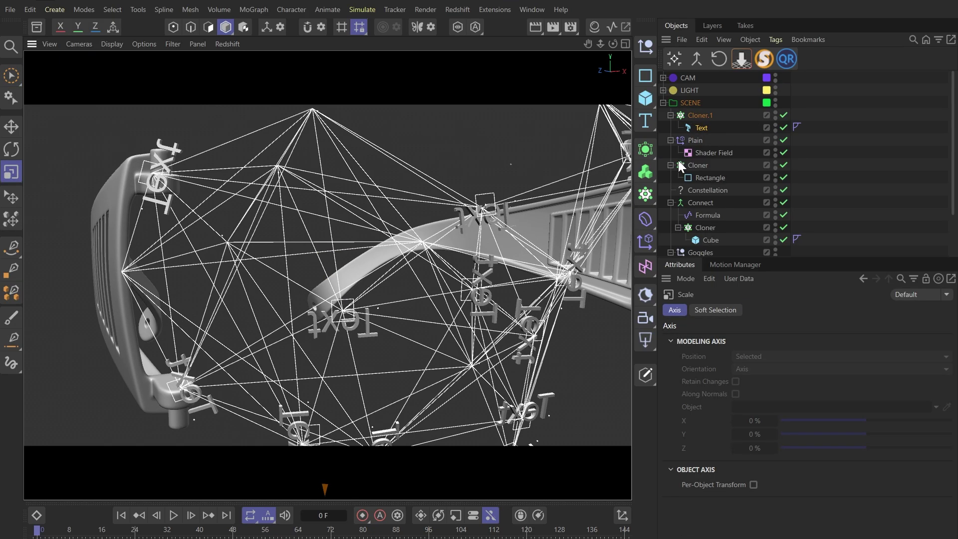
- Turn off Align Clone on the Text's Cloner
{"action": "left_click", "coordinate": [700, 115]}
{"action": "left_click", "coordinate": [738, 437]}
{"action": "scroll", "coordinate": [333, 310], "scroll_direction": "up", "scroll_amount": 2}
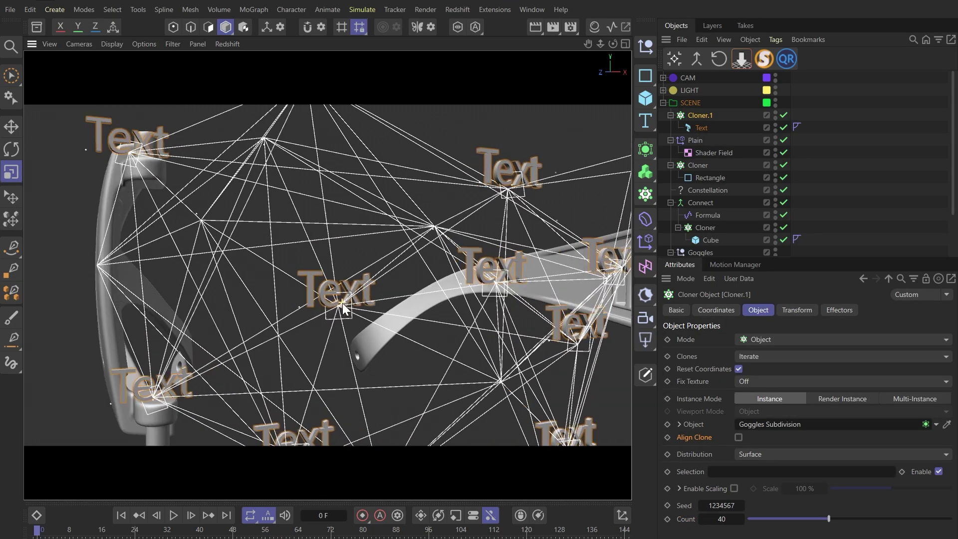
- Duplicate the Plain effector above the Text's Cloner and replace the original effector with the copy in that Cloner
{"action": "left_click", "coordinate": [690, 141]}
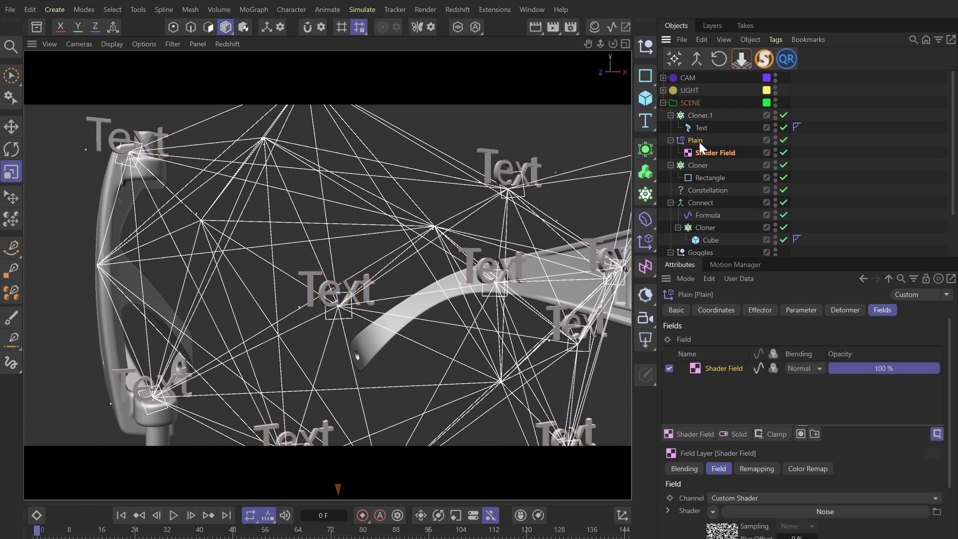
{"action": "left_click_drag", "start_coordinate": [698, 137], "coordinate": [699, 109], "text": "ctrl"}
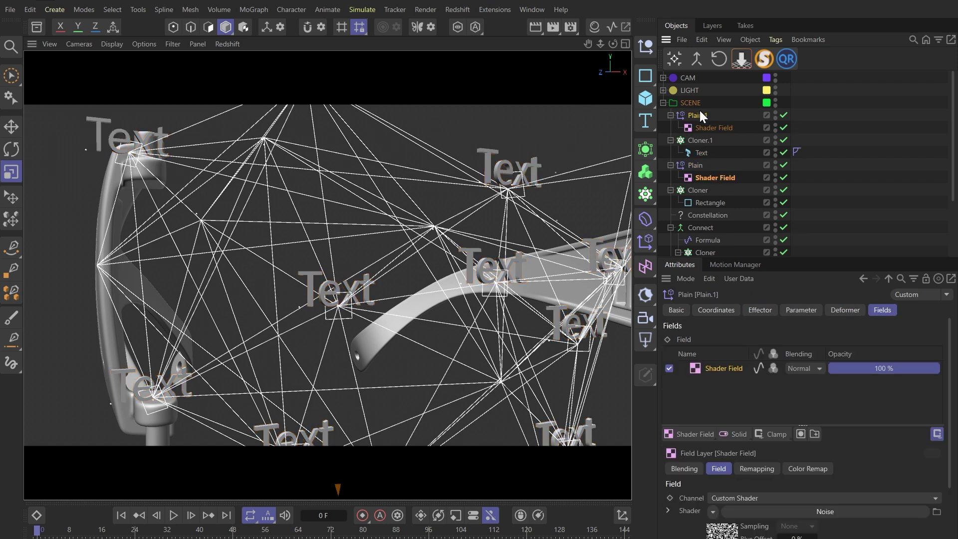
{"action": "left_click", "coordinate": [695, 143]}
{"action": "left_click", "coordinate": [838, 309]}
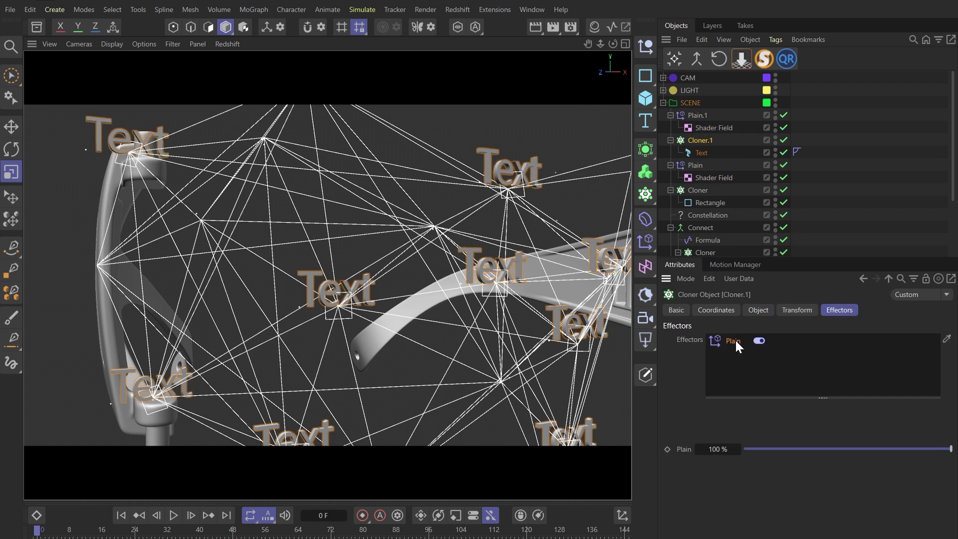
{"action": "key", "text": "Delete"}
{"action": "left_click_drag", "start_coordinate": [696, 116], "coordinate": [769, 369]}
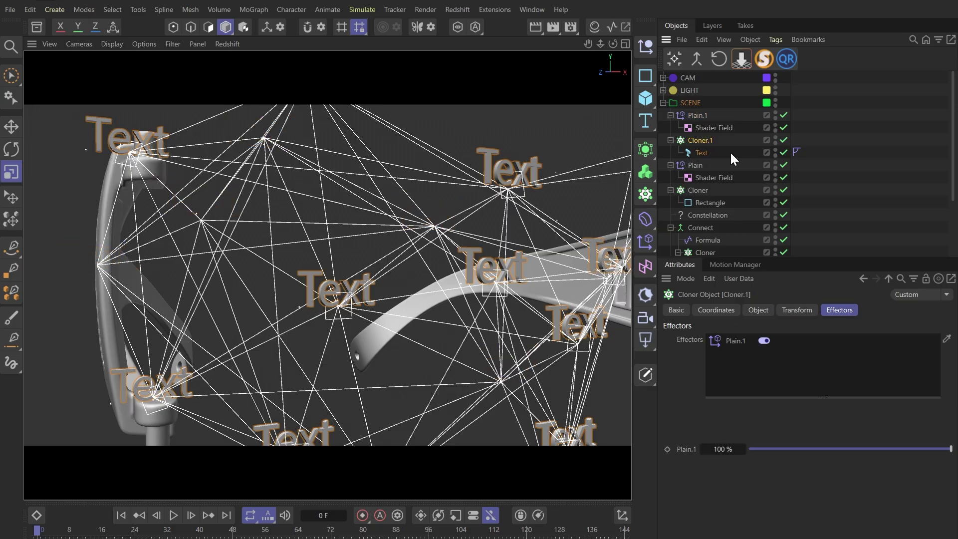
- Invert the remapping of the duplicated Plain effector's Shader Field
{"action": "left_click", "coordinate": [713, 128]}
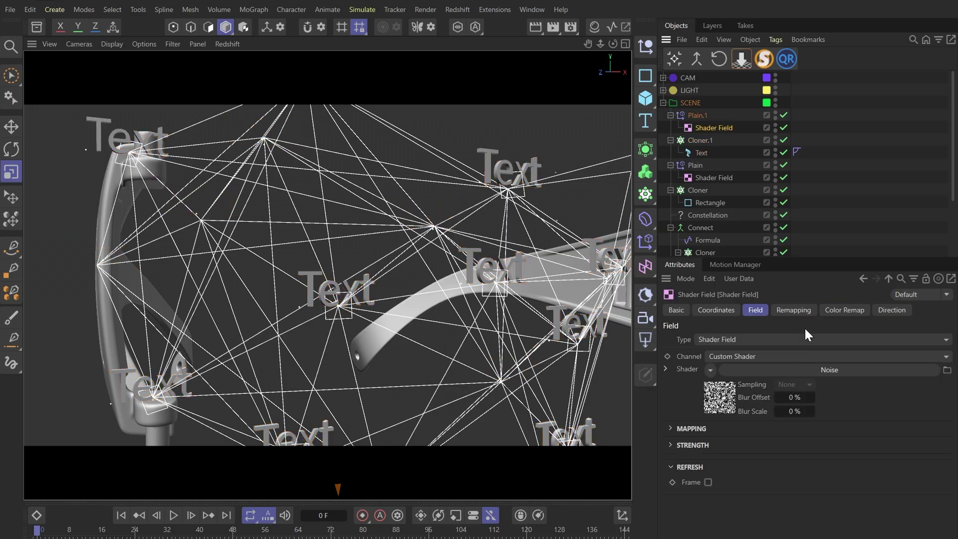
{"action": "left_click", "coordinate": [802, 310]}
{"action": "left_click", "coordinate": [719, 435]}
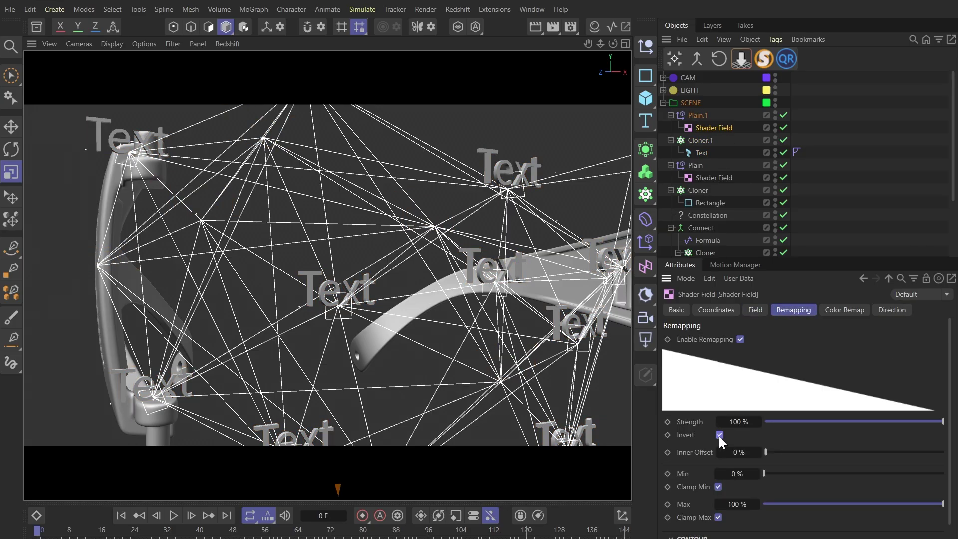
{"action": "left_click_drag", "start_coordinate": [293, 328], "coordinate": [313, 328], "text": "alt"}
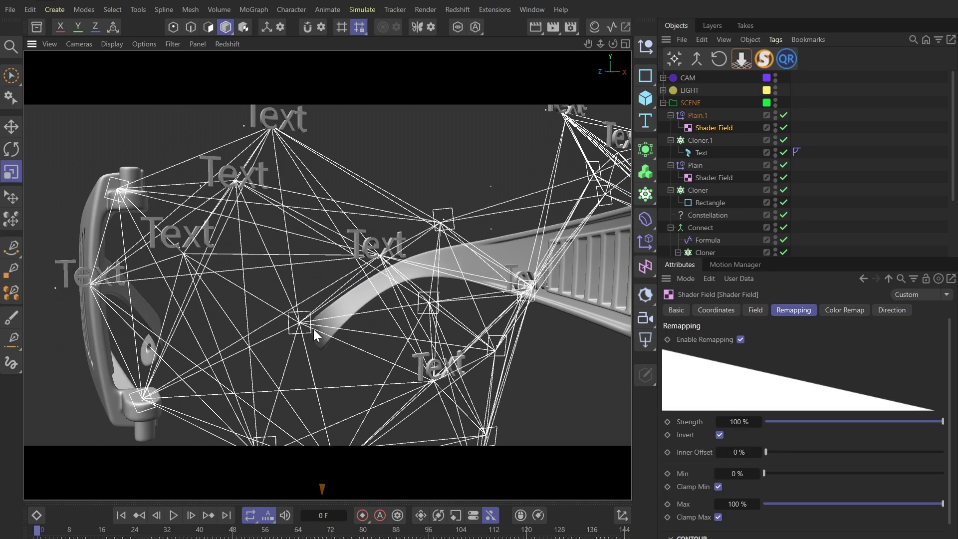
- Change the Text object's content to 1
{"action": "left_click", "coordinate": [702, 152]}
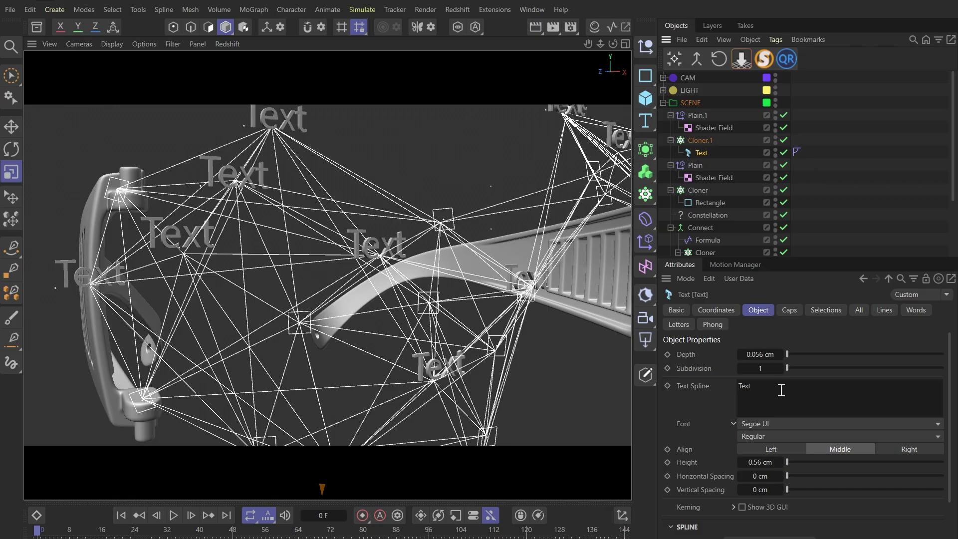
{"action": "left_click_drag", "start_coordinate": [781, 389], "coordinate": [703, 388]}
{"action": "key", "text": "BackSpace"}
{"action": "scroll", "coordinate": [330, 345], "scroll_direction": "down", "scroll_amount": 3}
{"action": "left_click_drag", "start_coordinate": [334, 266], "coordinate": [344, 263], "text": "alt"}
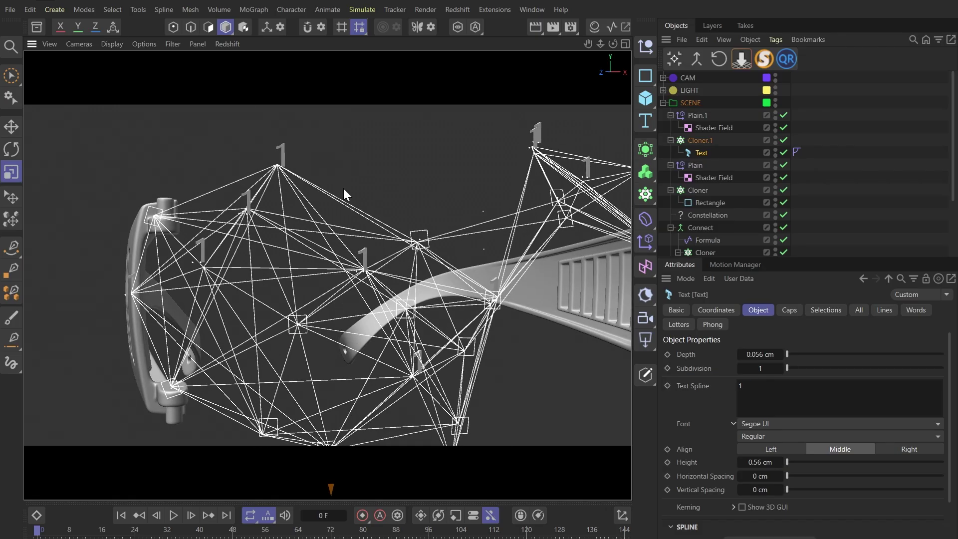
- Duplicate the Text object inside its Cloner and set the copy's content to 100
{"action": "left_click_drag", "start_coordinate": [702, 154], "coordinate": [702, 162]}
{"action": "left_click", "coordinate": [794, 398]}
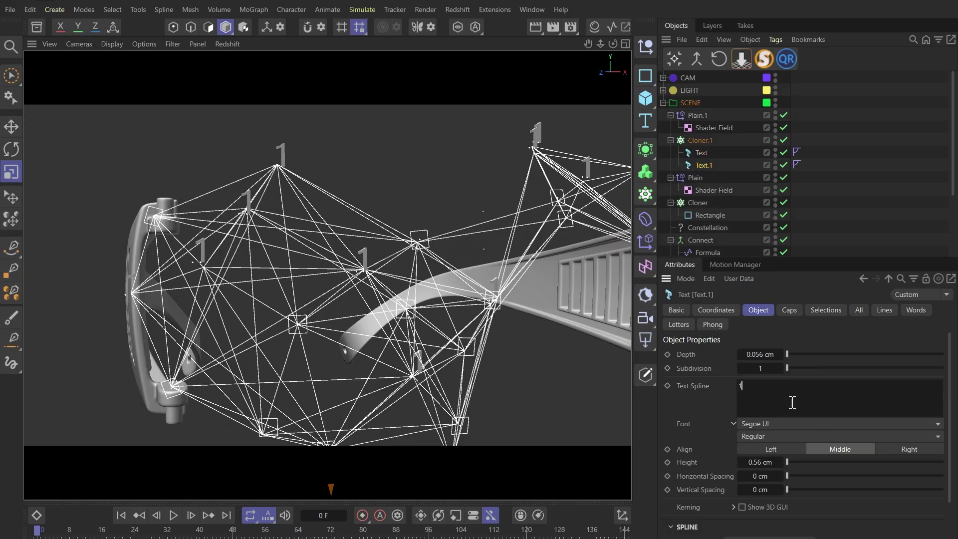
{"action": "left_click", "coordinate": [694, 404]}
- Set the Text Cloner's Clones option to Blend
{"action": "left_click", "coordinate": [699, 142]}
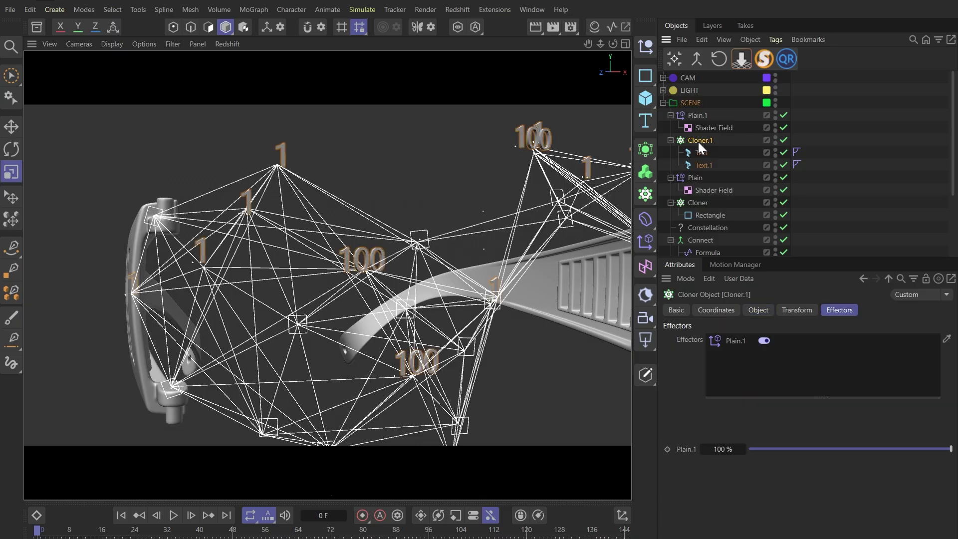
{"action": "left_click", "coordinate": [758, 310]}
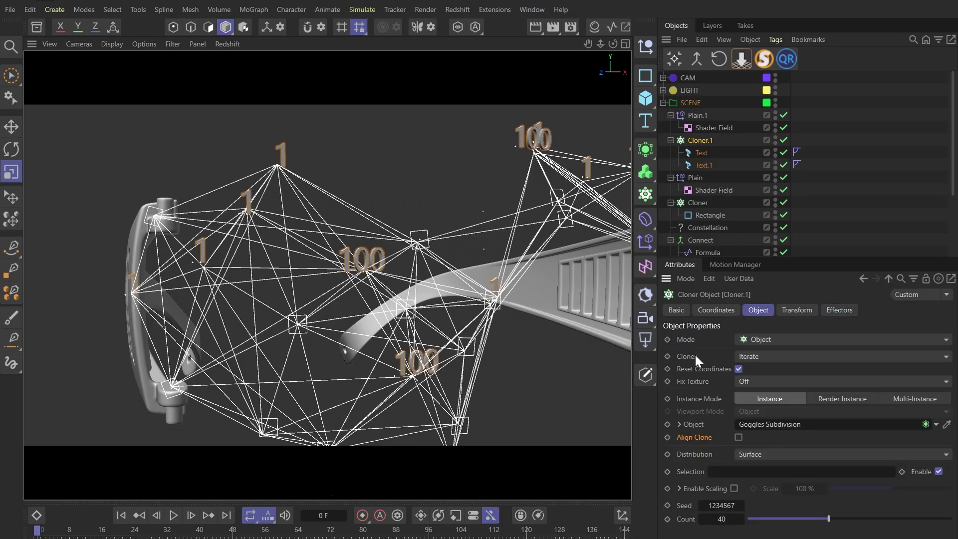
{"action": "left_click", "coordinate": [769, 357]}
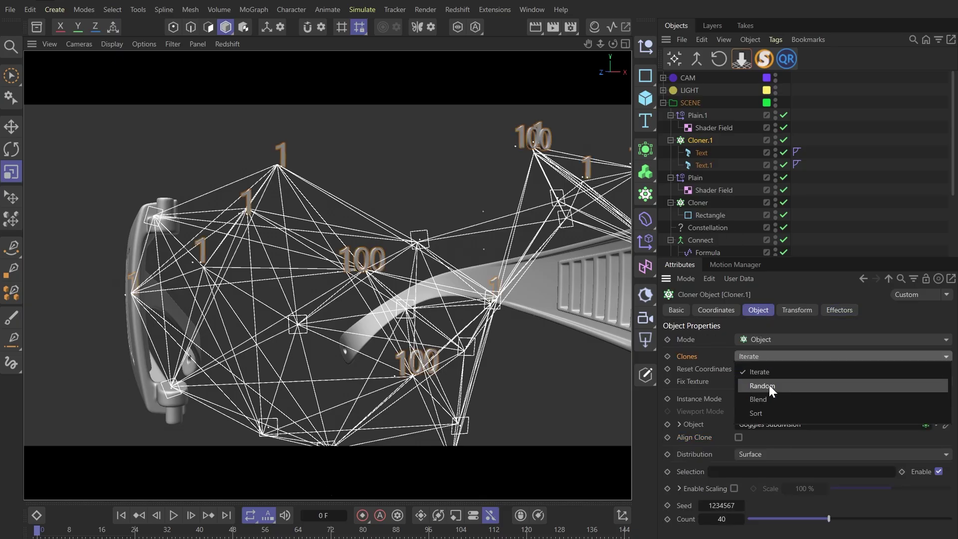
{"action": "left_click", "coordinate": [768, 398]}
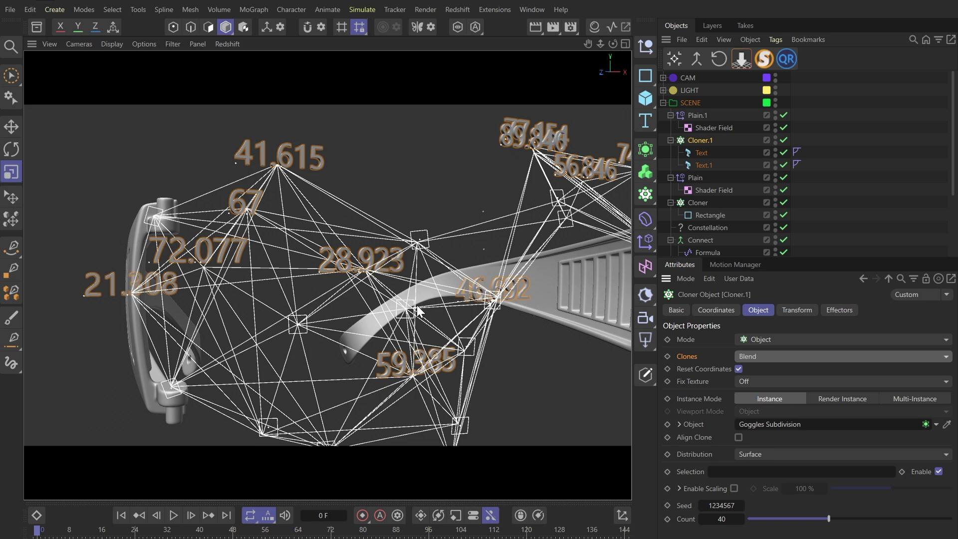
{"action": "mouse_move", "coordinate": [417, 304]}
{"action": "left_mouse_down", "text": "alt"}
{"action": "mouse_move", "coordinate": [385, 285]}
{"action": "mouse_move", "coordinate": [408, 274]}
{"action": "mouse_move", "coordinate": [408, 316]}
{"action": "left_mouse_up", "text": "alt"}
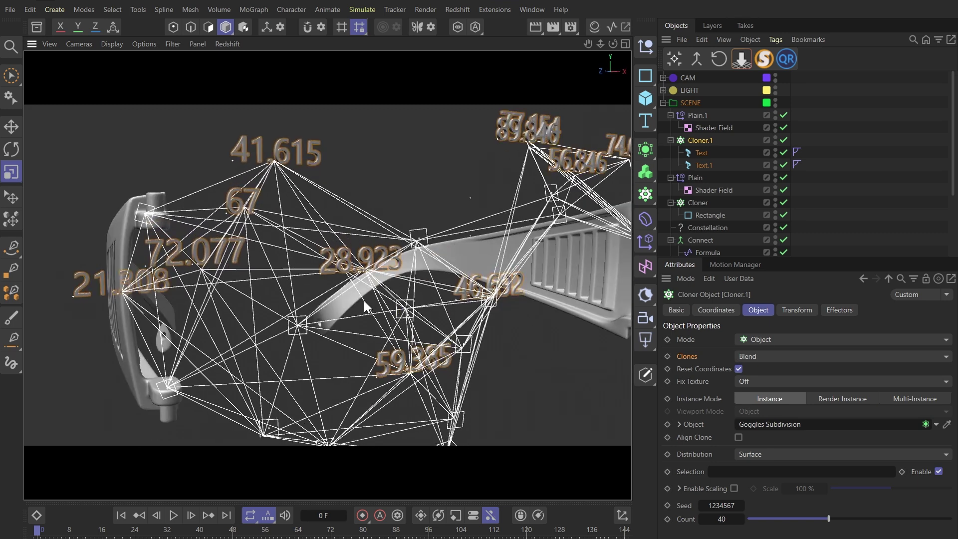
- Change the font of both Text objects to IBM Plex Mono
{"action": "left_click_drag", "start_coordinate": [367, 340], "coordinate": [365, 350], "text": "alt"}
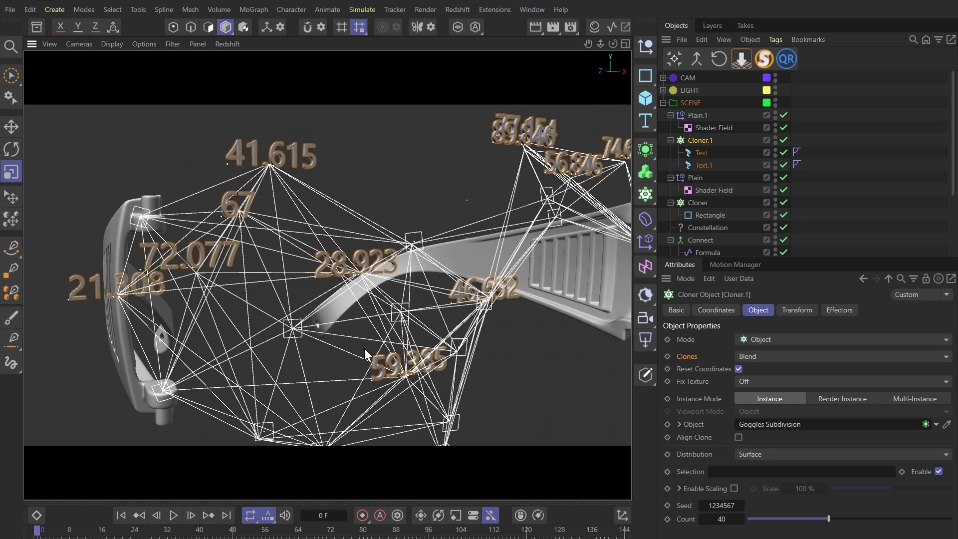
{"action": "left_click", "coordinate": [700, 152]}
{"action": "left_click", "coordinate": [703, 165], "text": "shift"}
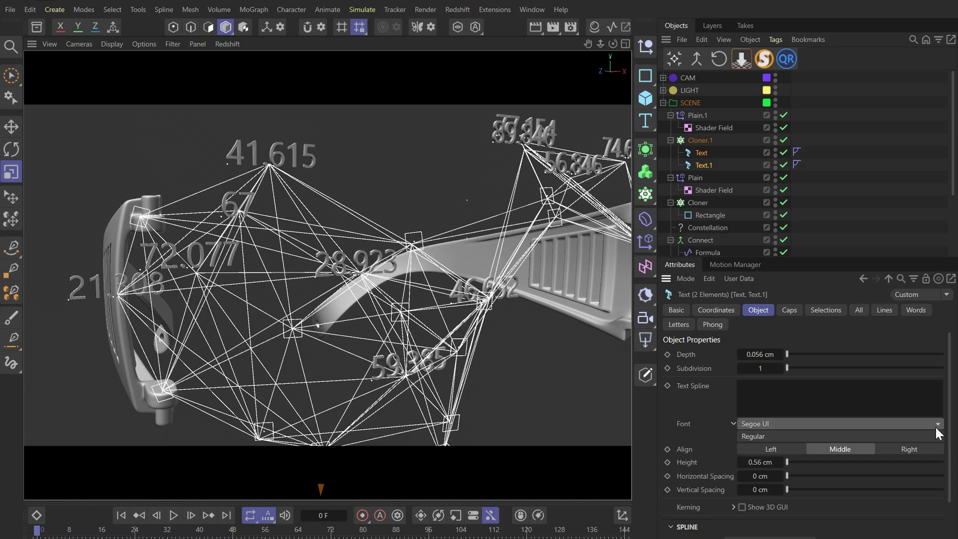
{"action": "left_click", "coordinate": [935, 427]}
{"action": "scroll", "coordinate": [803, 18], "scroll_direction": "up", "scroll_amount": 10}
{"action": "left_click", "coordinate": [803, 139]}
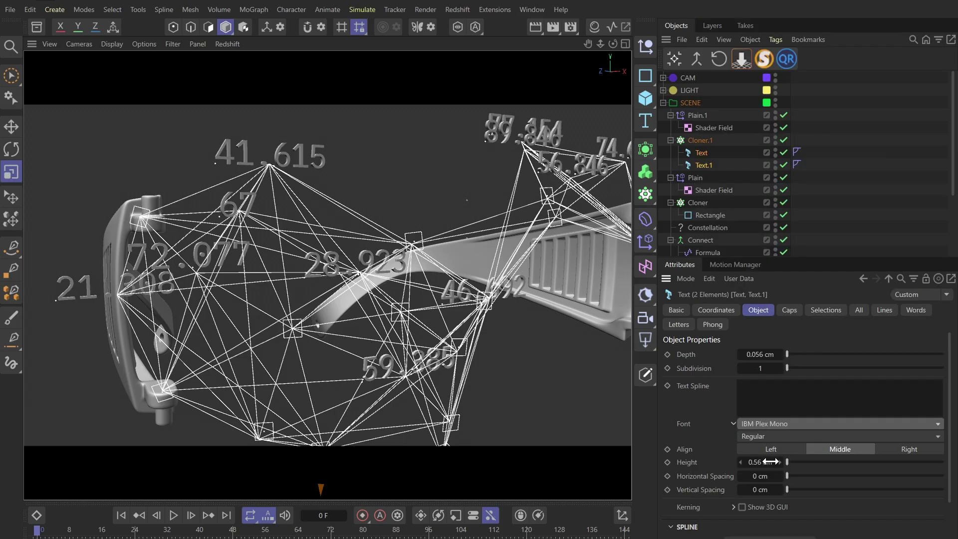
- Set the depth of both Text objects to 0.002 cm and their height to 0.15 cm
{"action": "double_click", "coordinate": [762, 354]}
{"action": "type", "text": "0.002"}
{"action": "key", "text": "Return"}
{"action": "right_click_drag", "start_coordinate": [97, 274], "coordinate": [129, 278], "text": "alt"}
{"action": "double_click", "coordinate": [768, 462]}
{"action": "type", "text": "0"}
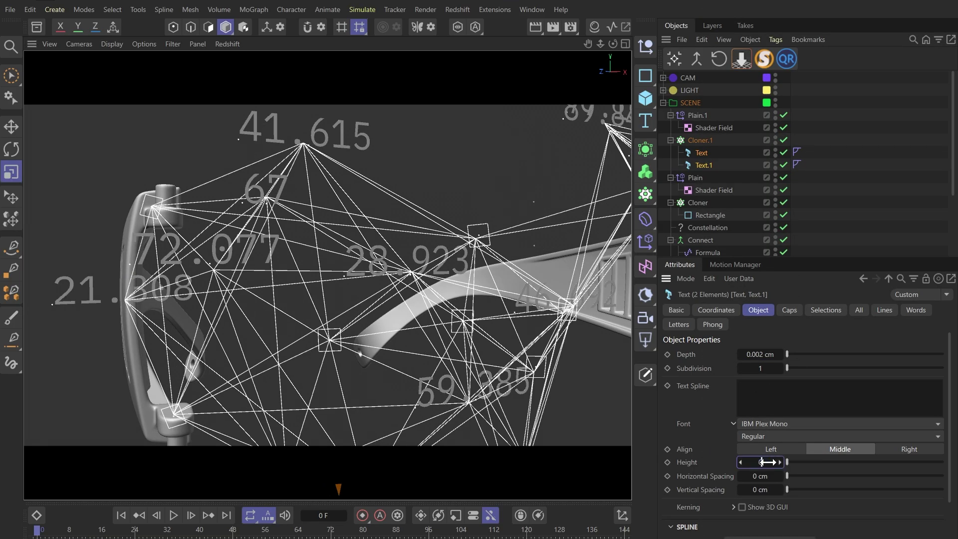
{"action": "left_click_drag", "start_coordinate": [763, 462], "coordinate": [764, 465]}
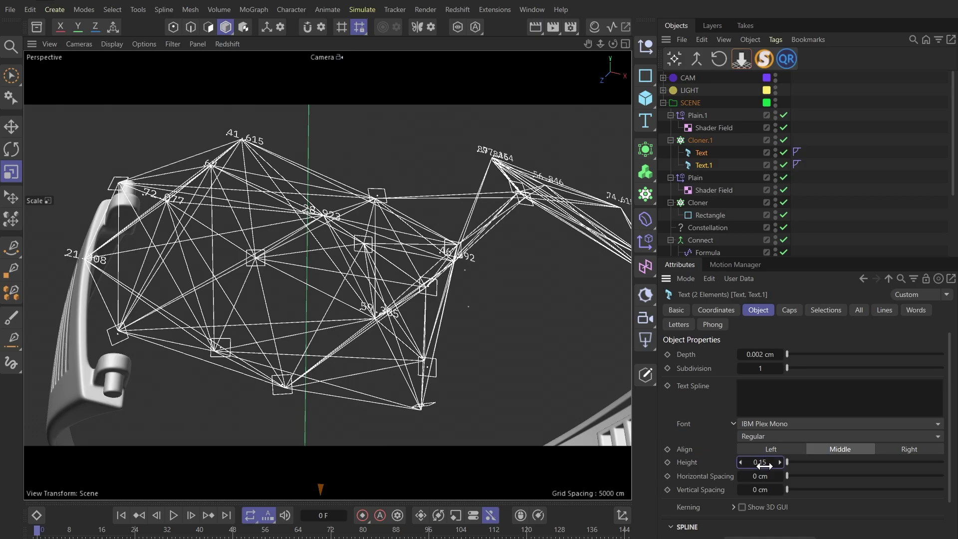
{"action": "key", "text": "Return"}
{"action": "left_click_drag", "start_coordinate": [494, 336], "coordinate": [336, 347], "text": "alt"}
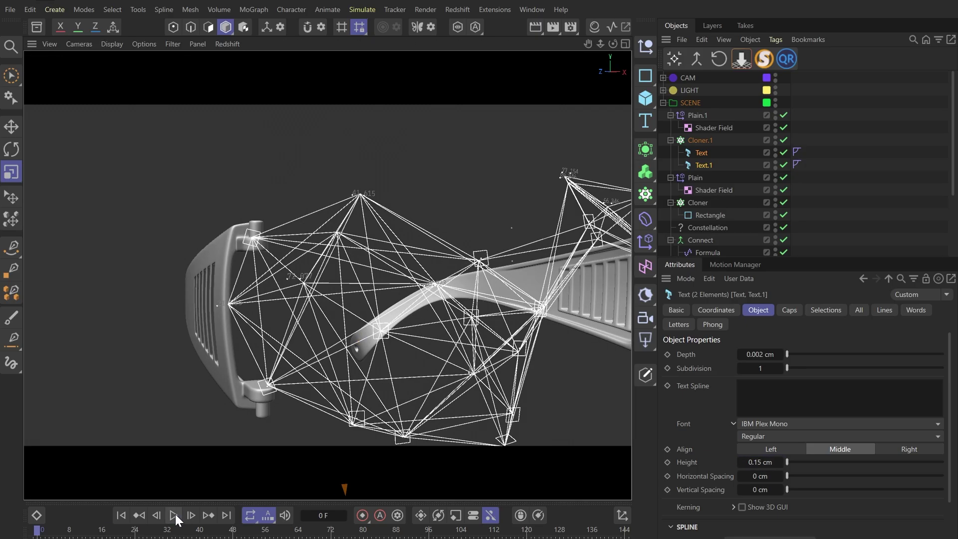
- Play the animation to preview the small number texts moving with the network
{"action": "left_click", "coordinate": [174, 516]}
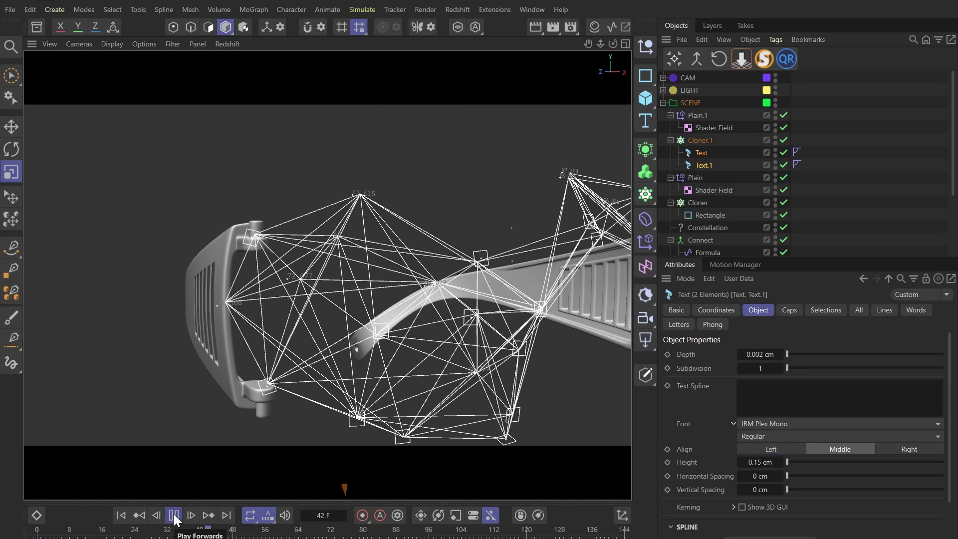
{"action": "left_click", "coordinate": [174, 516]}
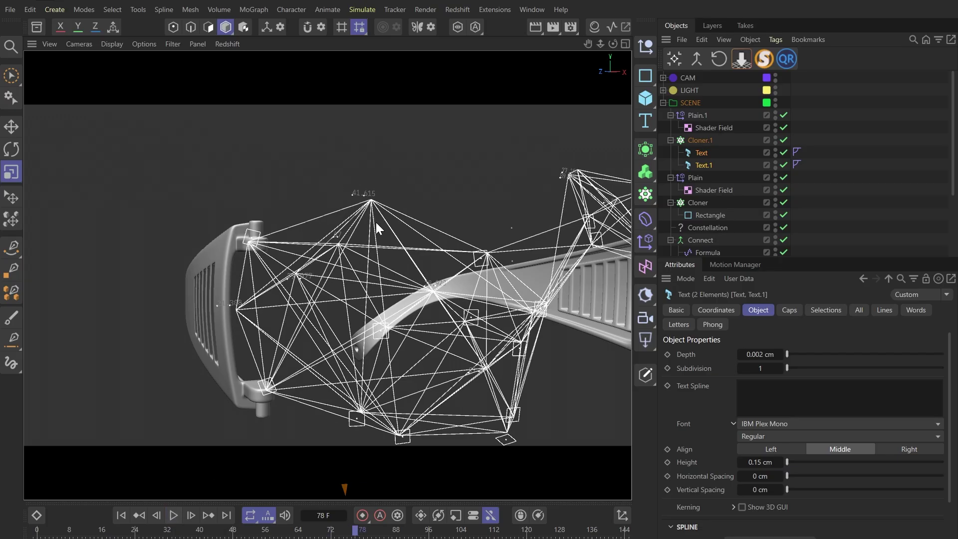
{"action": "middle_click_drag", "start_coordinate": [492, 316], "coordinate": [445, 280], "text": "alt"}
{"action": "scroll", "coordinate": [436, 245], "scroll_direction": "up", "scroll_amount": 2}
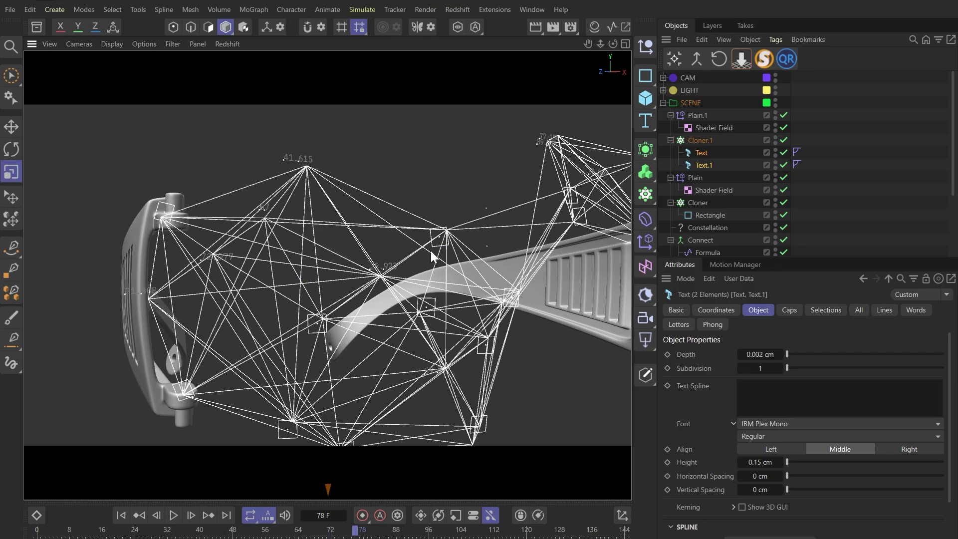
- Examine the effectors assigned to the text and rectangle Cloners, then scrub the timeline to compare how their clones move
{"action": "left_click", "coordinate": [702, 139]}
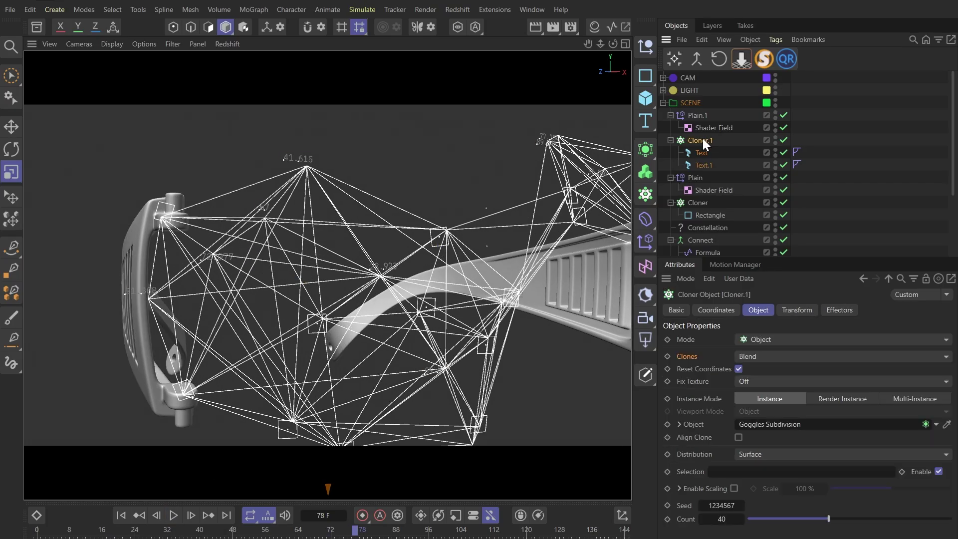
{"action": "left_click", "coordinate": [696, 202], "text": "ctrl"}
{"action": "left_click", "coordinate": [839, 310]}
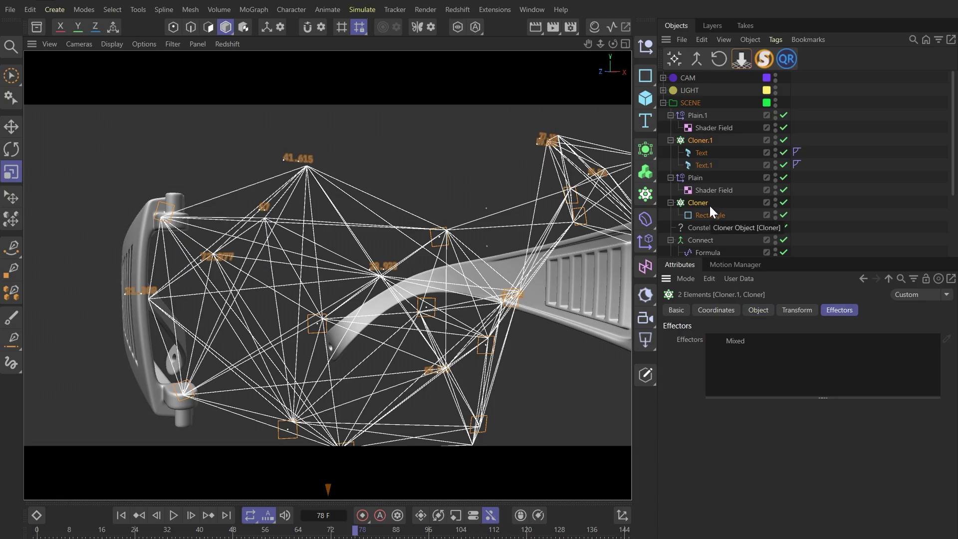
{"action": "scroll", "coordinate": [708, 252], "scroll_direction": "down", "scroll_amount": 1}
{"action": "left_click", "coordinate": [695, 202], "text": "ctrl"}
{"action": "left_click_drag", "start_coordinate": [707, 249], "coordinate": [743, 355]}
{"action": "left_click", "coordinate": [698, 202]}
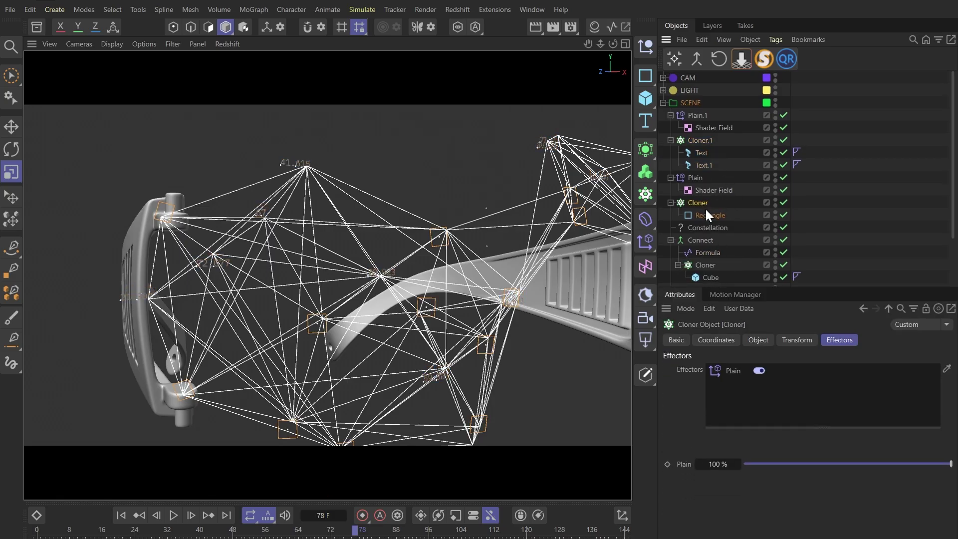
{"action": "left_click_drag", "start_coordinate": [346, 536], "coordinate": [421, 531]}
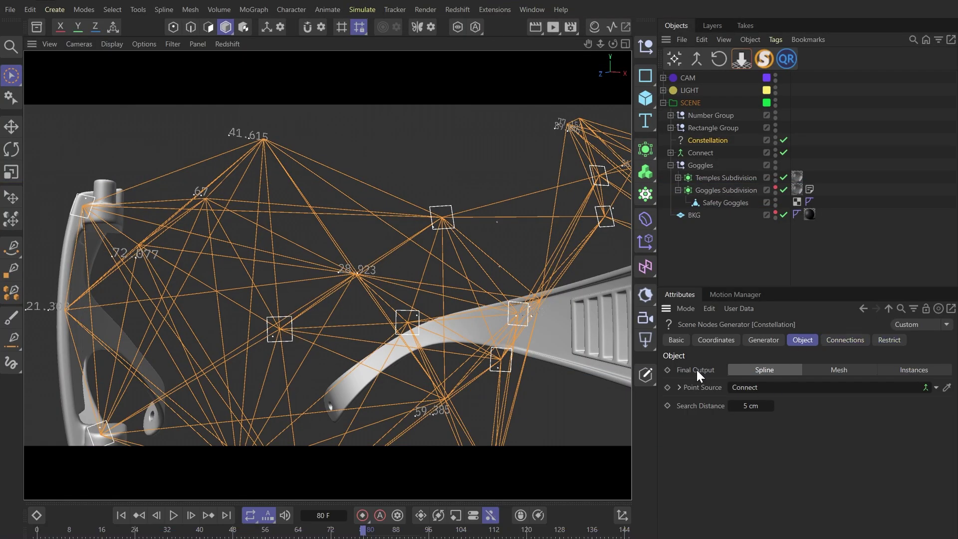
- Switch the Constellation's Final Output to Instances
{"action": "left_click", "coordinate": [903, 372]}
{"action": "mouse_move", "coordinate": [417, 296]}
{"action": "left_mouse_down", "text": "alt"}
{"action": "mouse_move", "coordinate": [399, 307]}
{"action": "mouse_move", "coordinate": [429, 256]}
{"action": "mouse_move", "coordinate": [426, 289]}
{"action": "left_mouse_up", "text": "alt"}
{"action": "scroll", "coordinate": [402, 296], "scroll_direction": "down", "scroll_amount": 4}
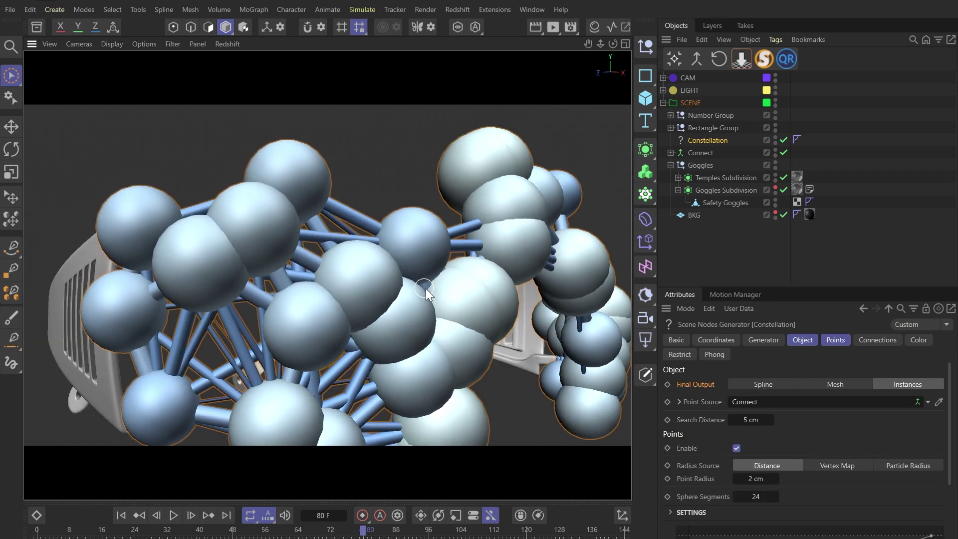
- Set the Constellation's Point Radius to 0.5 cm
{"action": "left_click", "coordinate": [832, 341]}
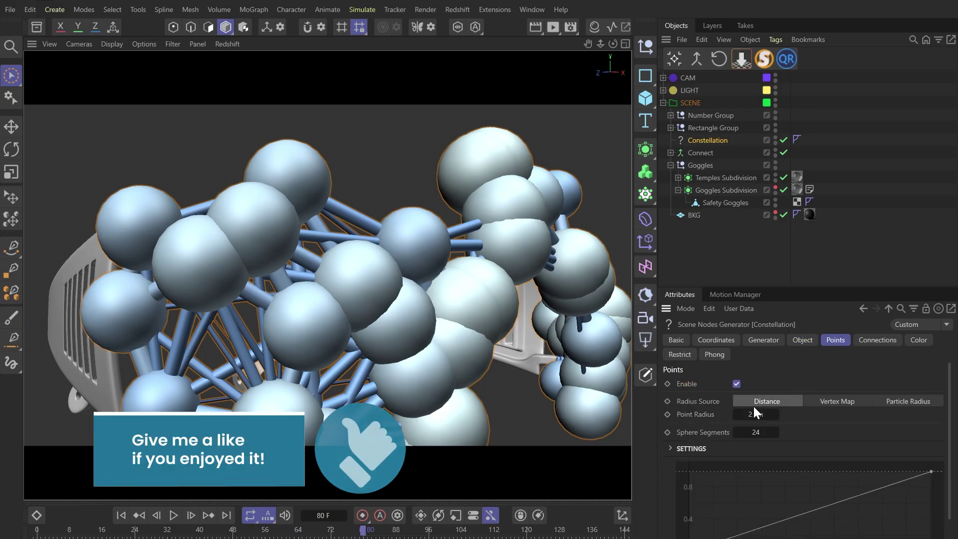
{"action": "left_click", "coordinate": [737, 412]}
{"action": "left_click", "coordinate": [737, 413]}
{"action": "left_click", "coordinate": [737, 412]}
{"action": "double_click", "coordinate": [763, 415]}
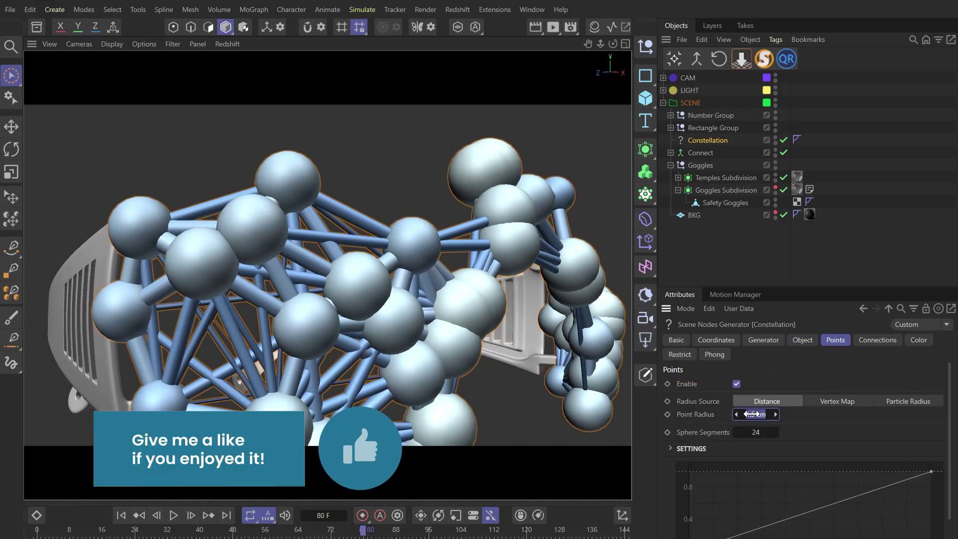
{"action": "type", "text": "0.5"}
{"action": "key", "text": "Return"}
- Set the Constellation's Connection Radius to 0.1 cm
{"action": "left_click", "coordinate": [877, 340]}
{"action": "double_click", "coordinate": [776, 424]}
{"action": "type", "text": "0.1"}
{"action": "key", "text": "Return"}
{"action": "left_click_drag", "start_coordinate": [320, 295], "coordinate": [347, 346], "text": "alt"}
- Reduce the Constellation's Point Radius to 0.05 cm
{"action": "left_click", "coordinate": [835, 341]}
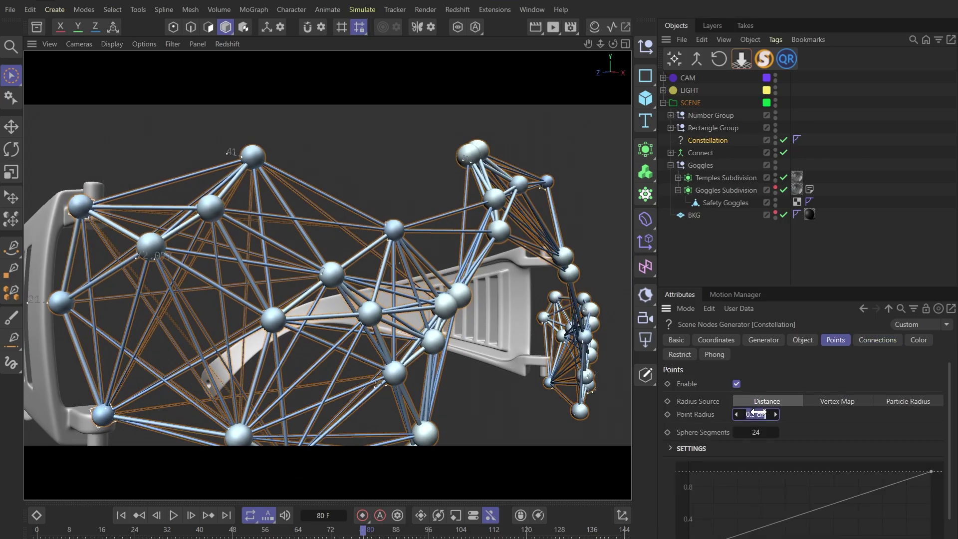
{"action": "left_click", "coordinate": [758, 412]}
{"action": "type", "text": "0.01"}
{"action": "key", "text": "Return"}
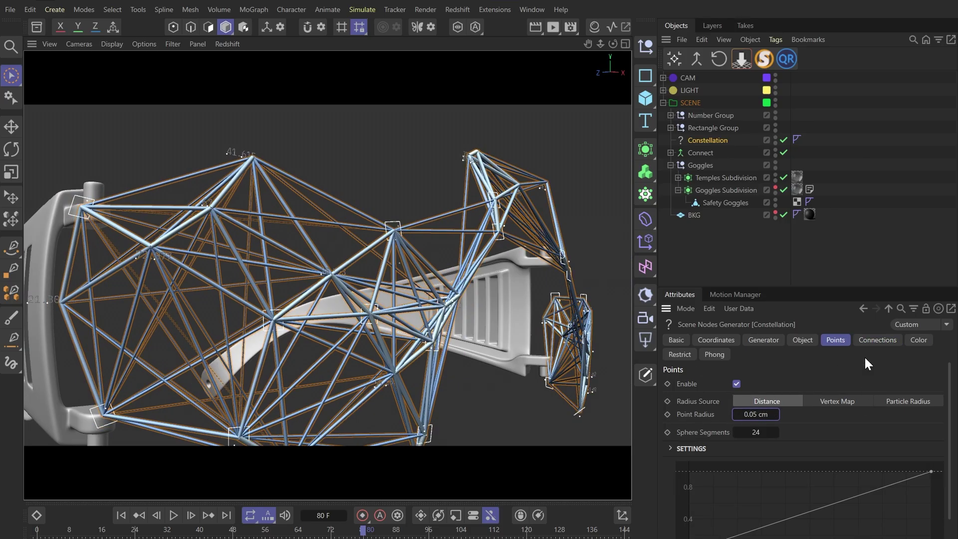
- Reduce the Constellation's Connection Radius to 0.007 cm
{"action": "left_click", "coordinate": [877, 340]}
{"action": "double_click", "coordinate": [759, 423]}
{"action": "type", "text": "0.007"}
{"action": "key", "text": "Return"}
{"action": "left_click_drag", "start_coordinate": [278, 300], "coordinate": [310, 304], "text": "alt"}
{"action": "scroll", "coordinate": [264, 195], "scroll_direction": "up", "scroll_amount": 5}
{"action": "scroll", "coordinate": [314, 302], "scroll_direction": "down", "scroll_amount": 5}
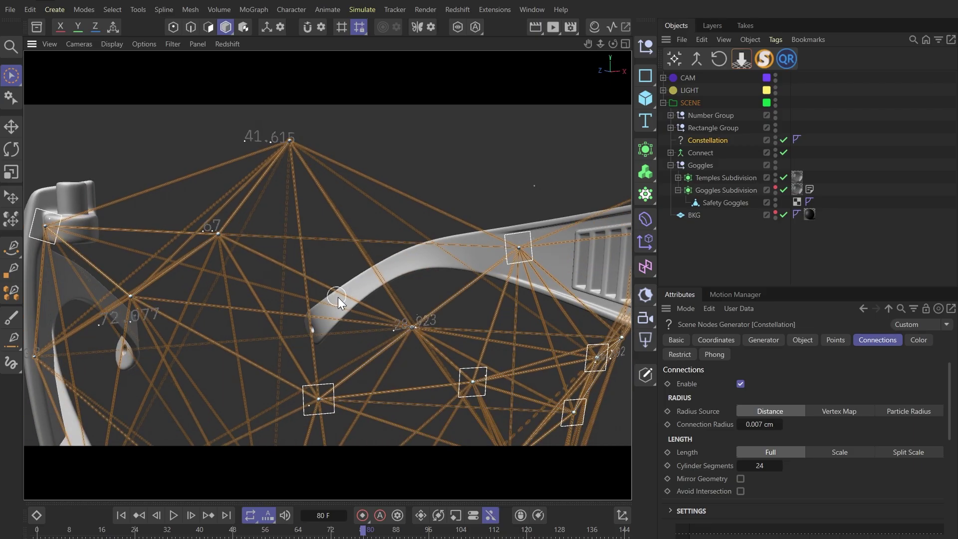
- At frame 72, keyframe Position X of the first point on the Constellation's connection curve at 0
{"action": "mouse_move", "coordinate": [330, 532]}
{"action": "left_mouse_down"}
{"action": "mouse_move", "coordinate": [62, 505]}
{"action": "mouse_move", "coordinate": [289, 519]}
{"action": "mouse_move", "coordinate": [16, 517]}
{"action": "mouse_move", "coordinate": [330, 531]}
{"action": "left_mouse_up"}
{"action": "scroll", "coordinate": [330, 175], "scroll_direction": "down", "scroll_amount": 3}
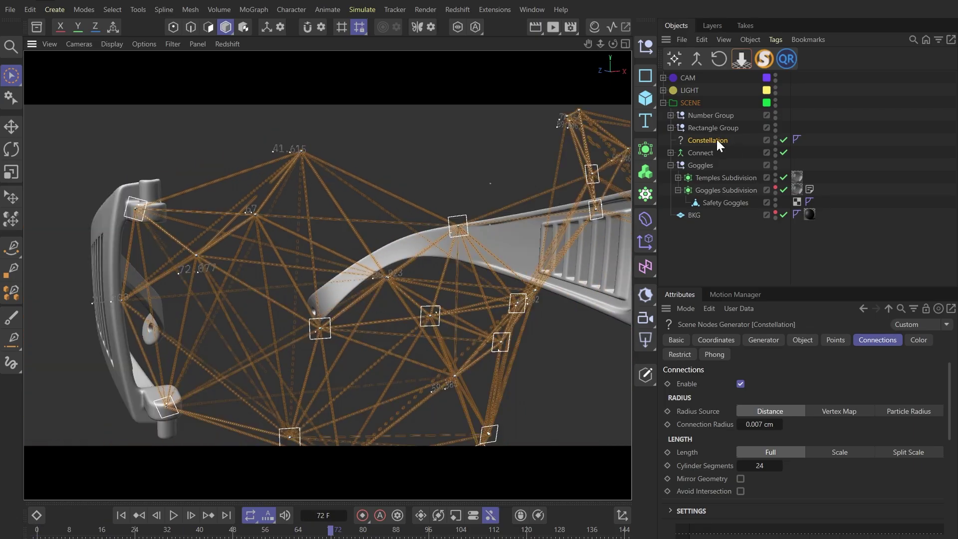
{"action": "scroll", "coordinate": [711, 431], "scroll_direction": "down", "scroll_amount": 2}
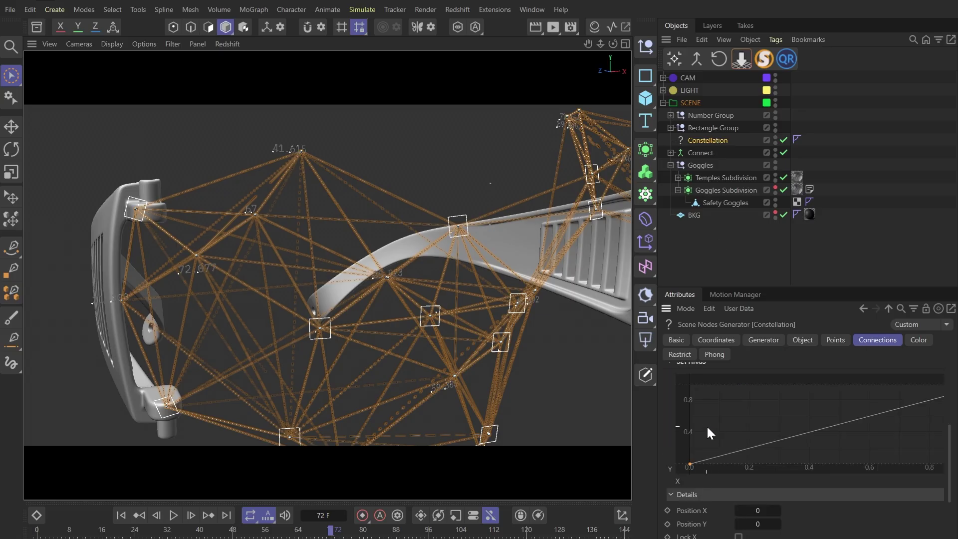
{"action": "scroll", "coordinate": [706, 433], "scroll_direction": "up", "scroll_amount": 1}
{"action": "scroll", "coordinate": [697, 391], "scroll_direction": "down", "scroll_amount": 1}
{"action": "left_click", "coordinate": [689, 462]}
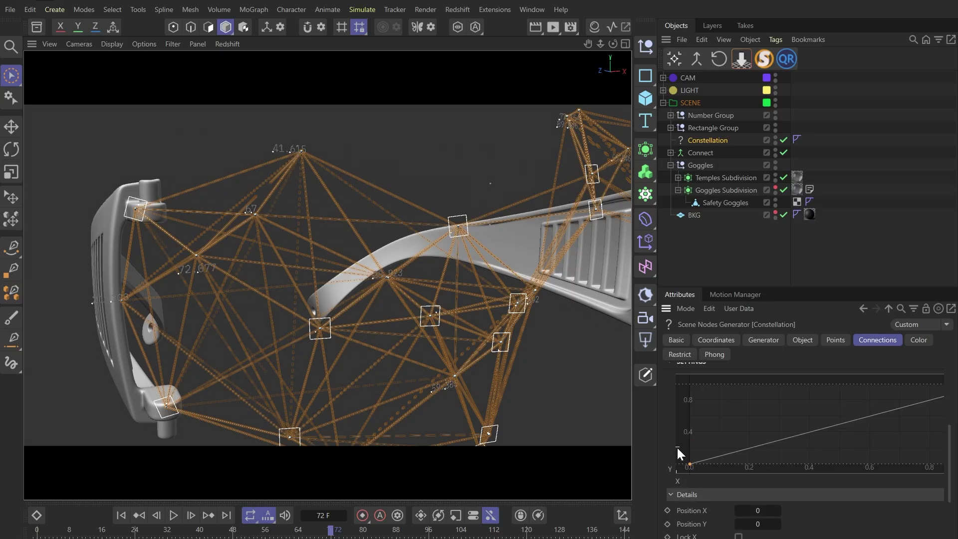
{"action": "scroll", "coordinate": [693, 430], "scroll_direction": "down", "scroll_amount": 3}
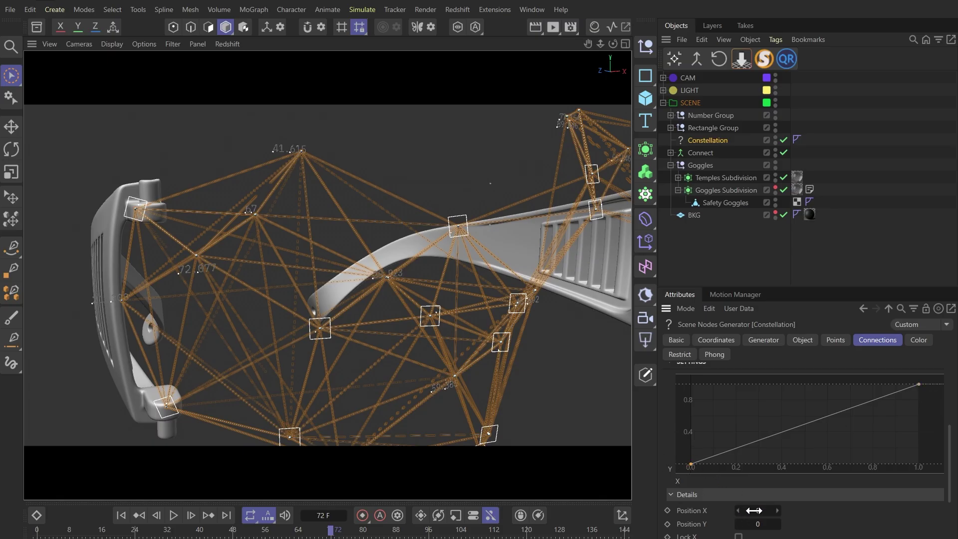
{"action": "mouse_move", "coordinate": [754, 511]}
{"action": "left_mouse_down"}
{"action": "mouse_move", "coordinate": [803, 510]}
{"action": "mouse_move", "coordinate": [743, 510]}
{"action": "left_mouse_up"}
{"action": "left_click", "coordinate": [667, 510]}
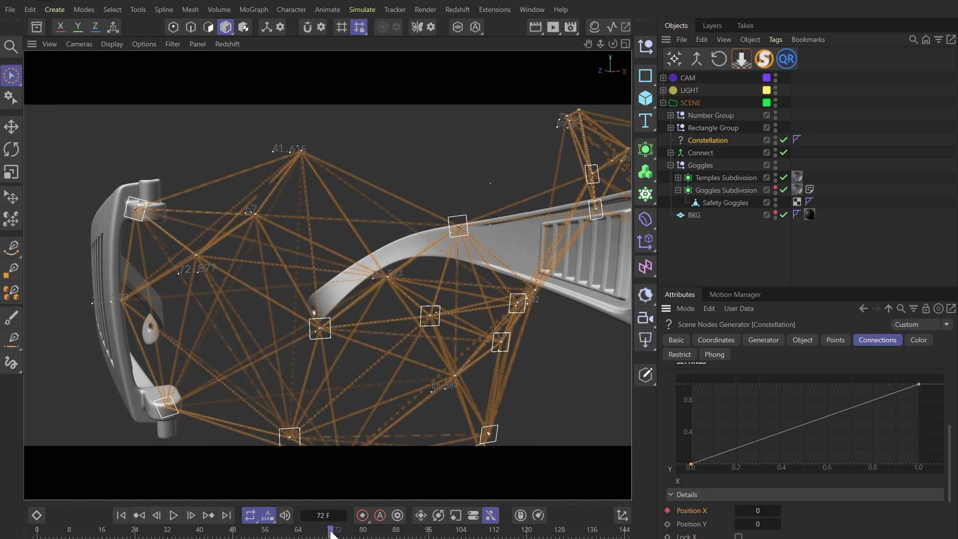
- At frame 0, keyframe the connection curve point's Position X at 1 and scrub through the resulting animation
{"action": "key", "text": "shift+f"}
{"action": "left_click_drag", "start_coordinate": [758, 513], "coordinate": [810, 512]}
{"action": "left_click", "coordinate": [667, 510]}
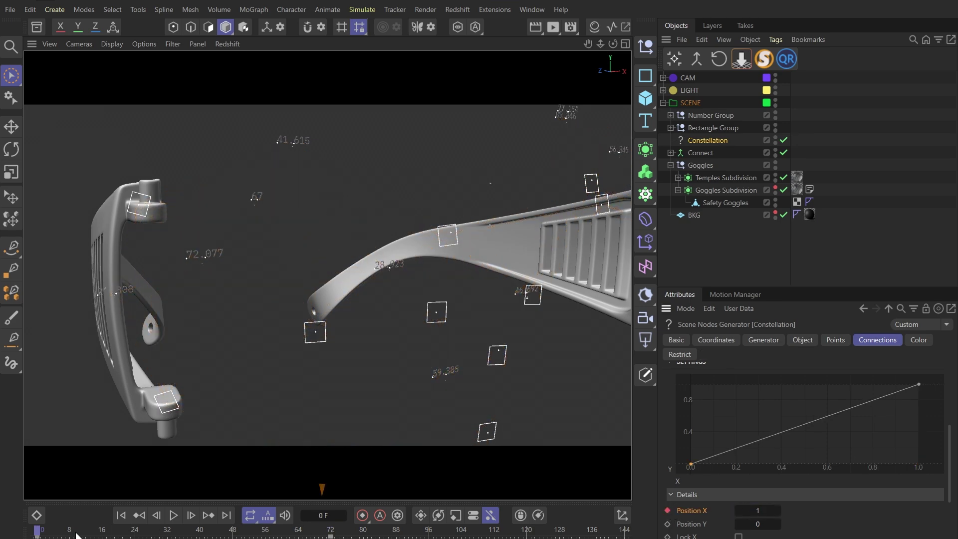
{"action": "left_click_drag", "start_coordinate": [42, 529], "coordinate": [323, 522]}
- Turn off Clamp Min in the Rectangle Group's Shader Field remapping and keyframe Min at 0 % at frame 72
{"action": "left_click", "coordinate": [273, 143]}
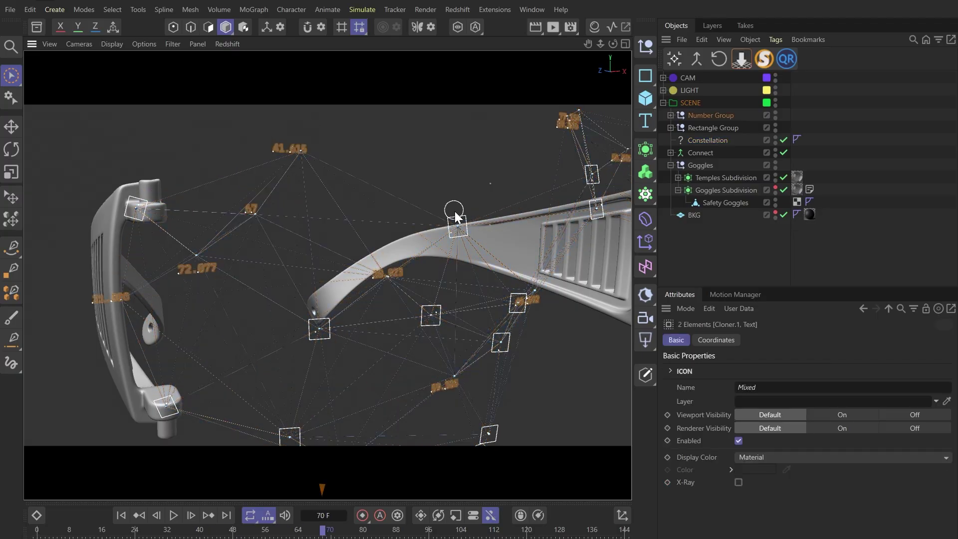
{"action": "left_click", "coordinate": [455, 218]}
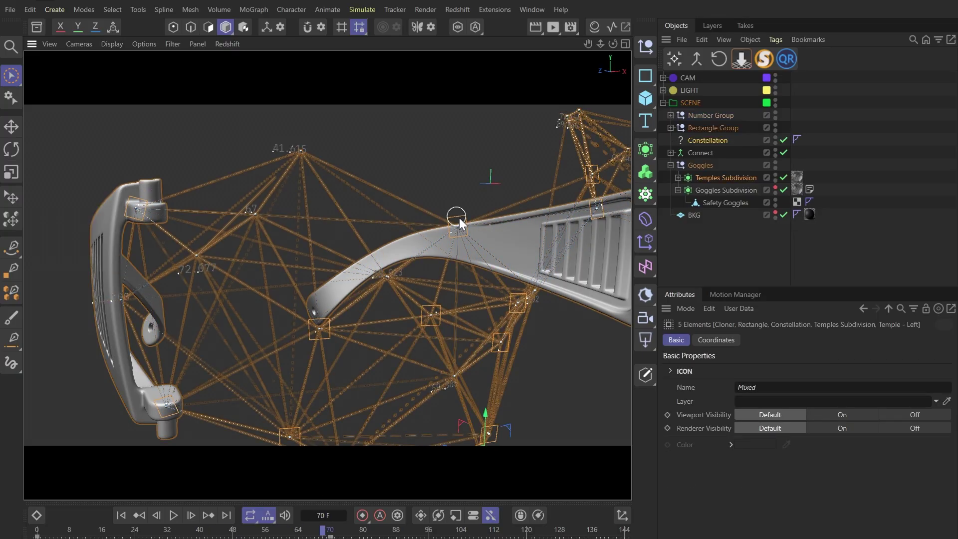
{"action": "left_click", "coordinate": [671, 127]}
{"action": "left_click", "coordinate": [703, 153]}
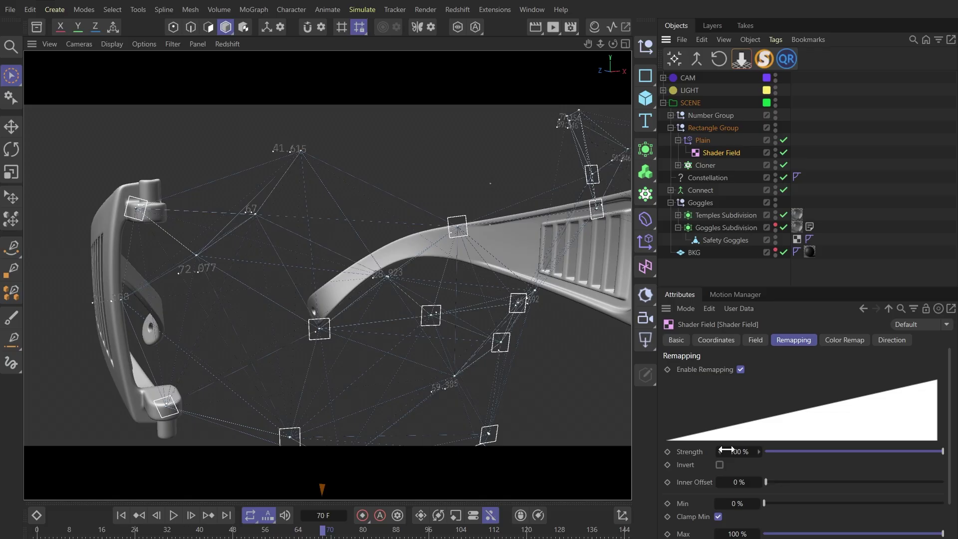
{"action": "left_click_drag", "start_coordinate": [328, 535], "coordinate": [333, 535]}
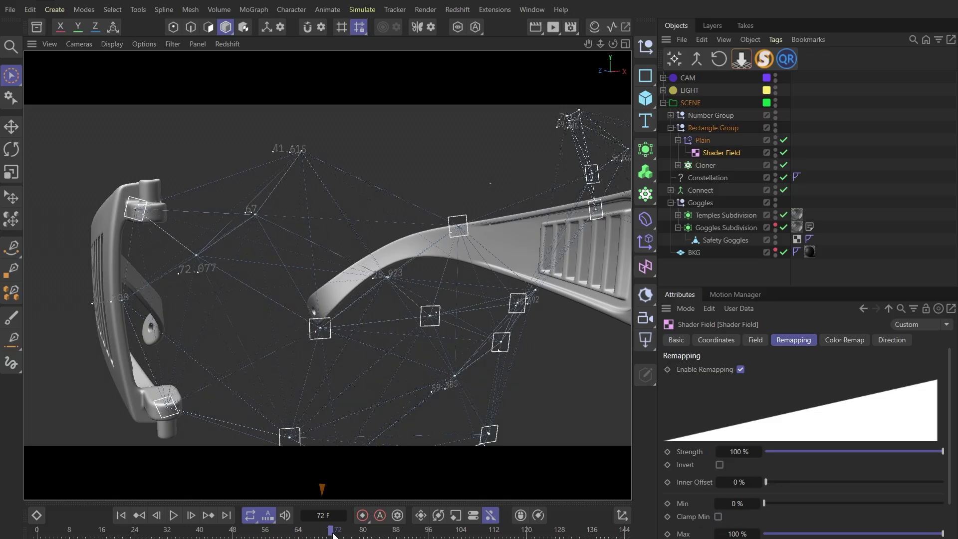
{"action": "left_click_drag", "start_coordinate": [764, 504], "coordinate": [664, 506]}
- At frame 0, keyframe the remapping Min of the Rectangle Group's Shader Field at 100 %
{"action": "key", "text": "shift+f"}
{"action": "left_click_drag", "start_coordinate": [791, 503], "coordinate": [942, 502]}
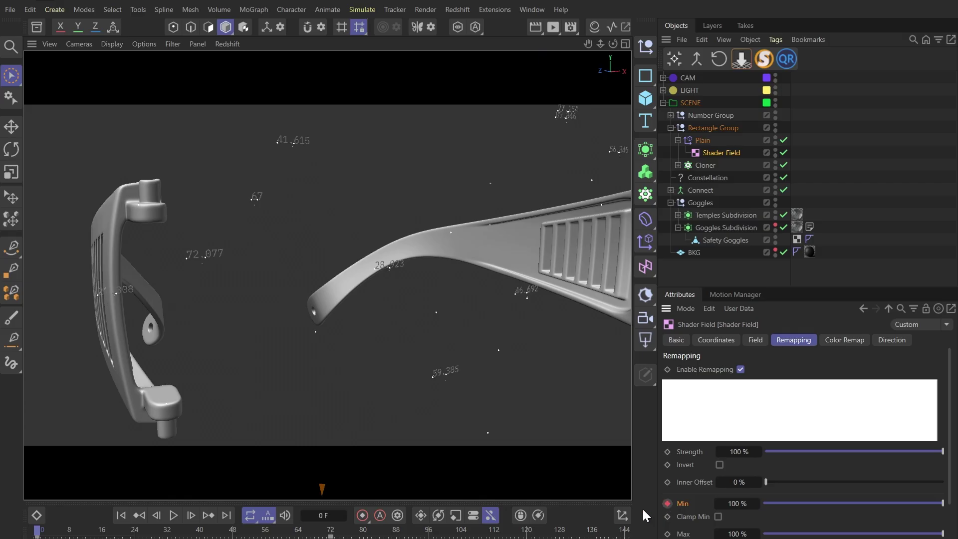
- Turn off Clamp Max in the Number Group's Shader Field remapping and keyframe Max at 100 % at frame 72
{"action": "left_click", "coordinate": [332, 534]}
{"action": "left_click", "coordinate": [274, 146]}
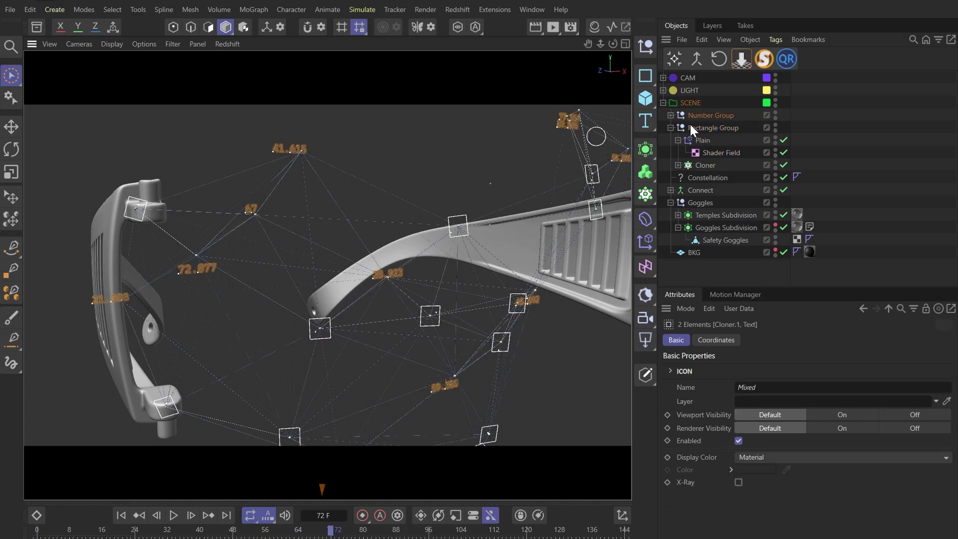
{"action": "left_click", "coordinate": [670, 116]}
{"action": "left_click", "coordinate": [721, 141]}
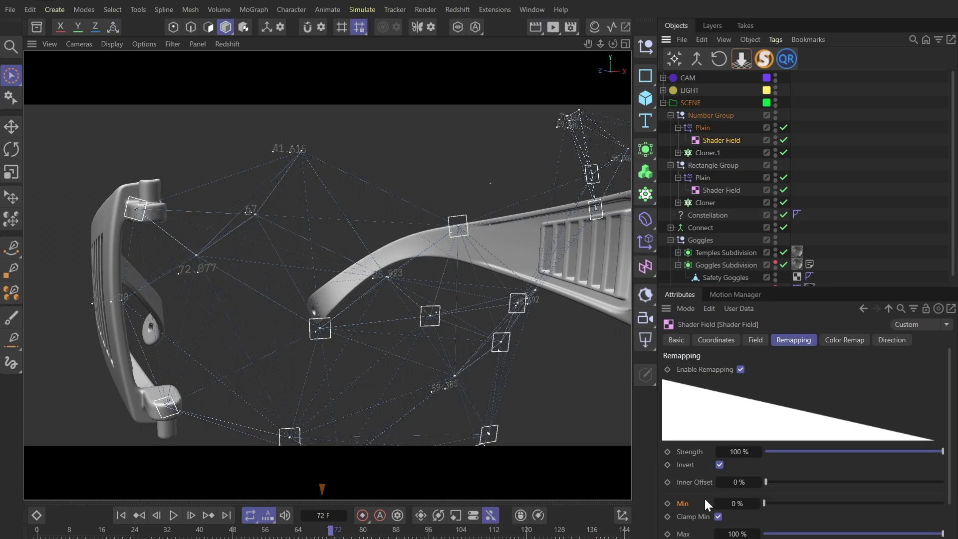
{"action": "scroll", "coordinate": [706, 524], "scroll_direction": "down", "scroll_amount": 3}
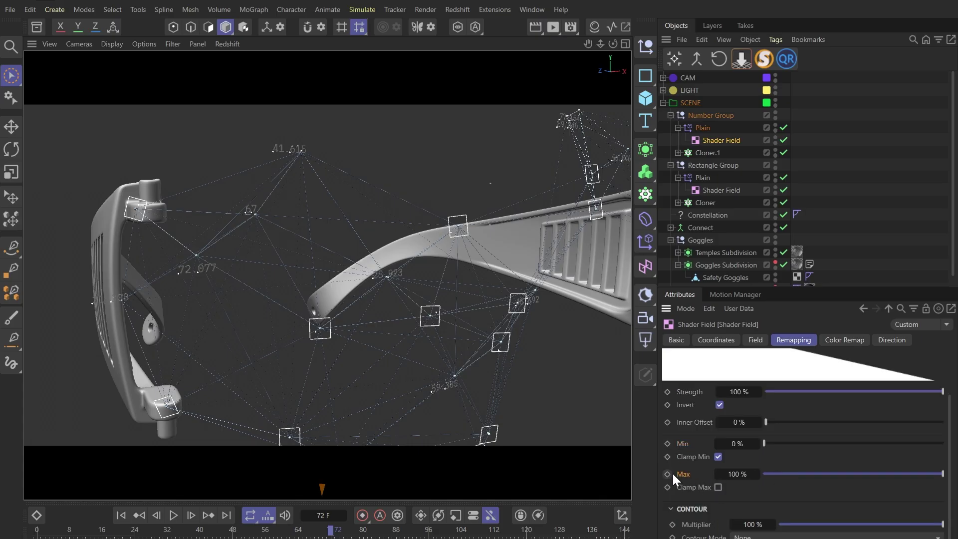
- At frame 0, lower the remapping Max of the Number Group's Shader Field and keyframe it
{"action": "left_click_drag", "start_coordinate": [283, 529], "coordinate": [31, 531]}
{"action": "left_click_drag", "start_coordinate": [942, 473], "coordinate": [826, 472]}
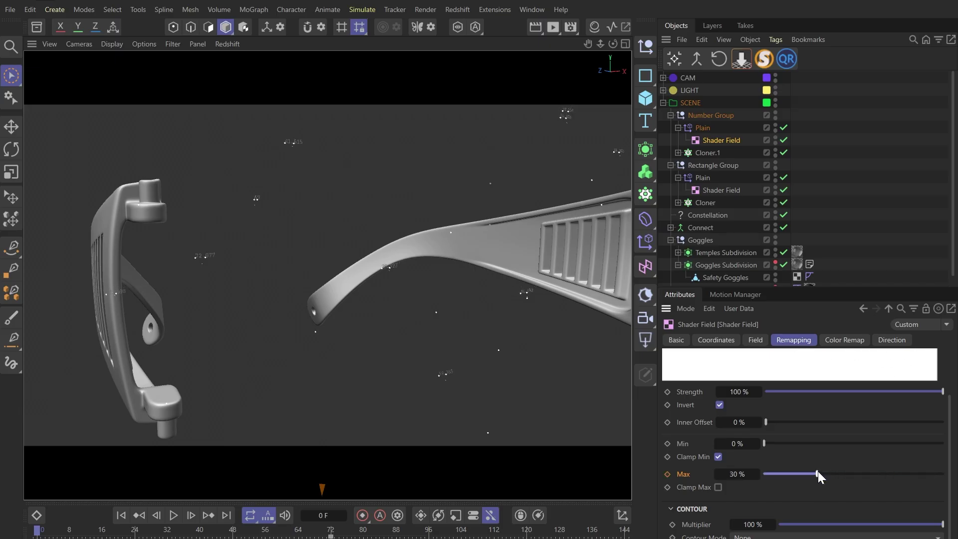
{"action": "left_click", "coordinate": [666, 139]}
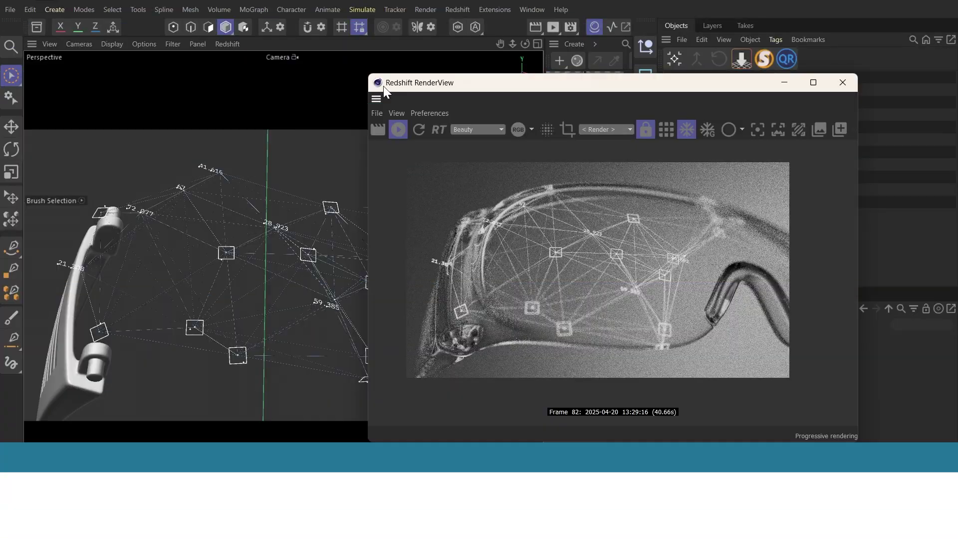
- Scrub the animation to frame 94 and examine the Safety Goggles material's node graph, uncovering the materials behind the render window
{"action": "left_click_drag", "start_coordinate": [265, 529], "coordinate": [420, 531]}
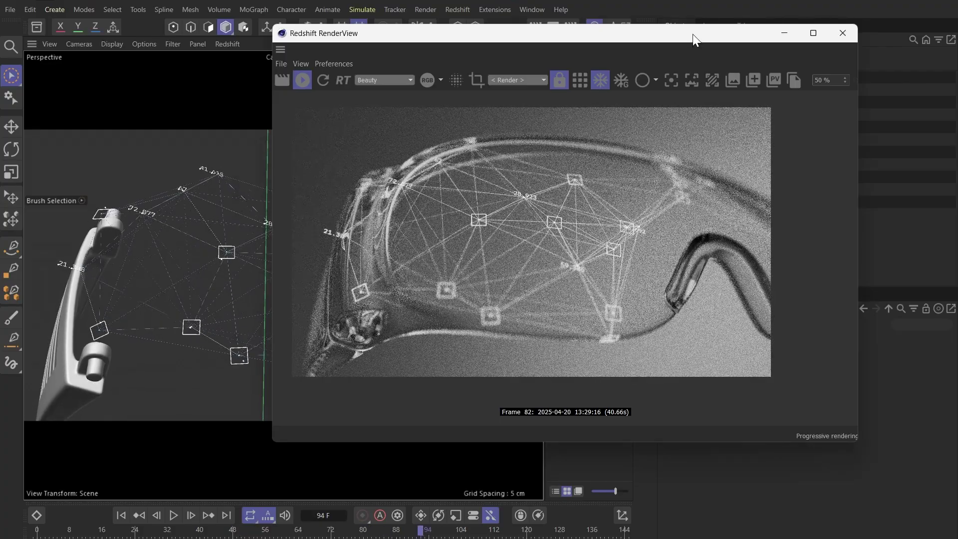
{"action": "left_click_drag", "start_coordinate": [692, 34], "coordinate": [369, 71]}
{"action": "double_click", "coordinate": [565, 142]}
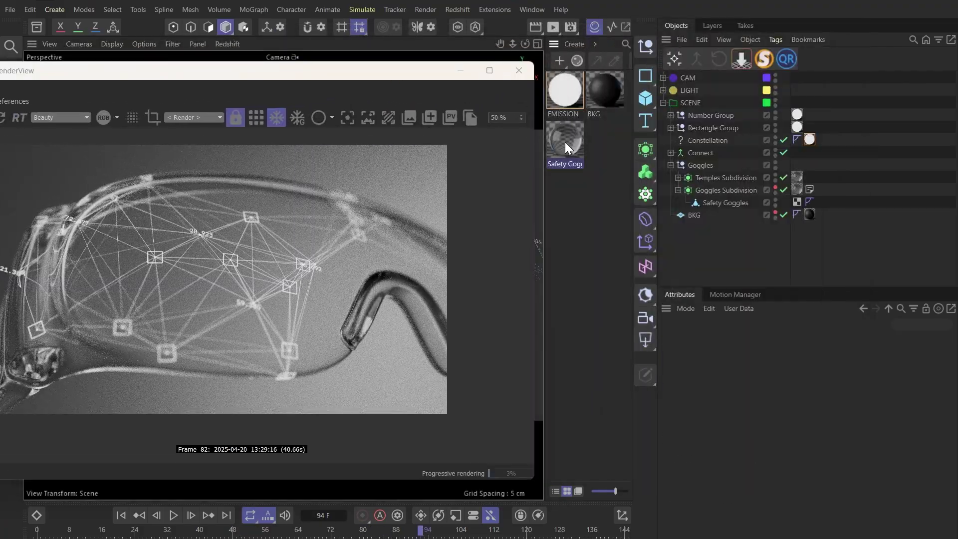
{"action": "scroll", "coordinate": [432, 351], "scroll_direction": "down", "scroll_amount": 3}
{"action": "scroll", "coordinate": [472, 279], "scroll_direction": "up", "scroll_amount": 3}
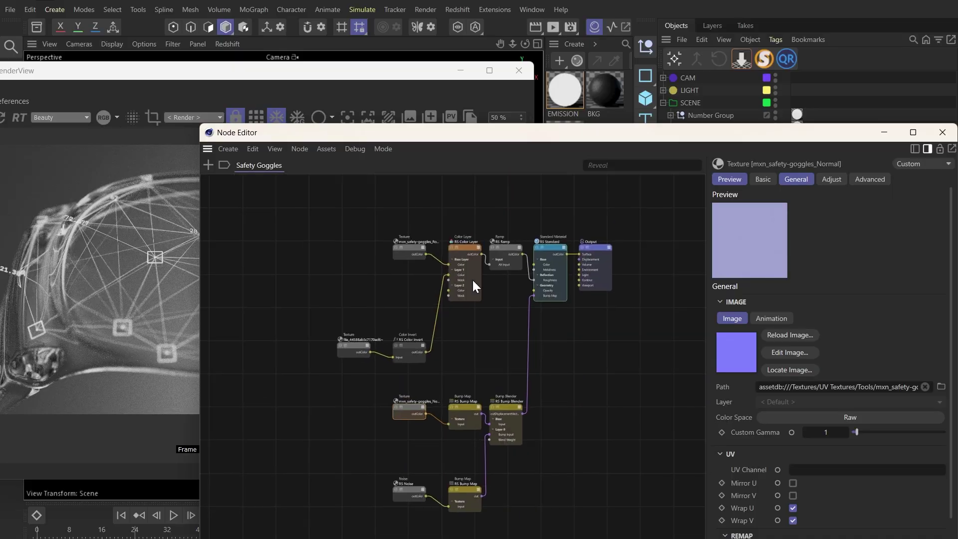
{"action": "left_click", "coordinate": [943, 132]}
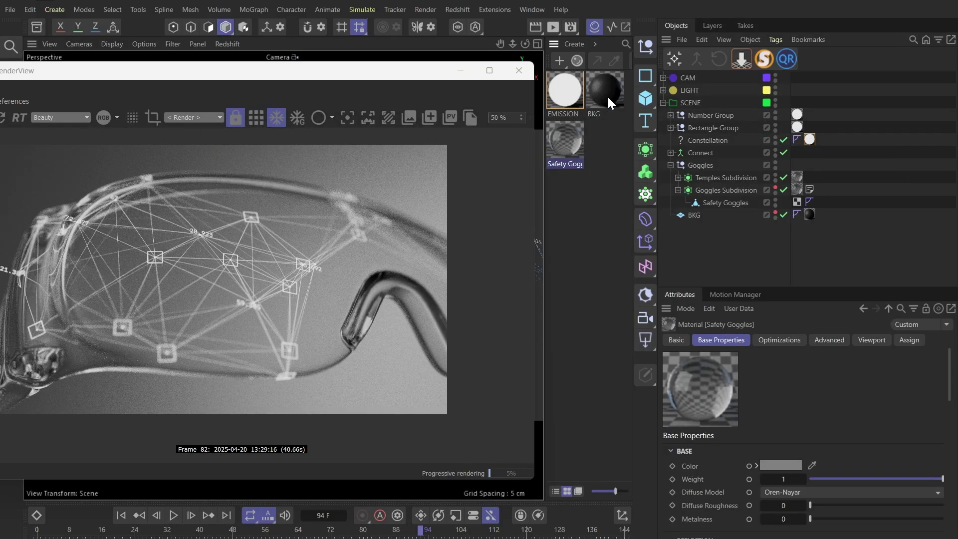
- Inspect the BKG material's nodes and the EMISSION material's emission color and weight, and bring the Redshift render fully back into view
{"action": "double_click", "coordinate": [607, 95]}
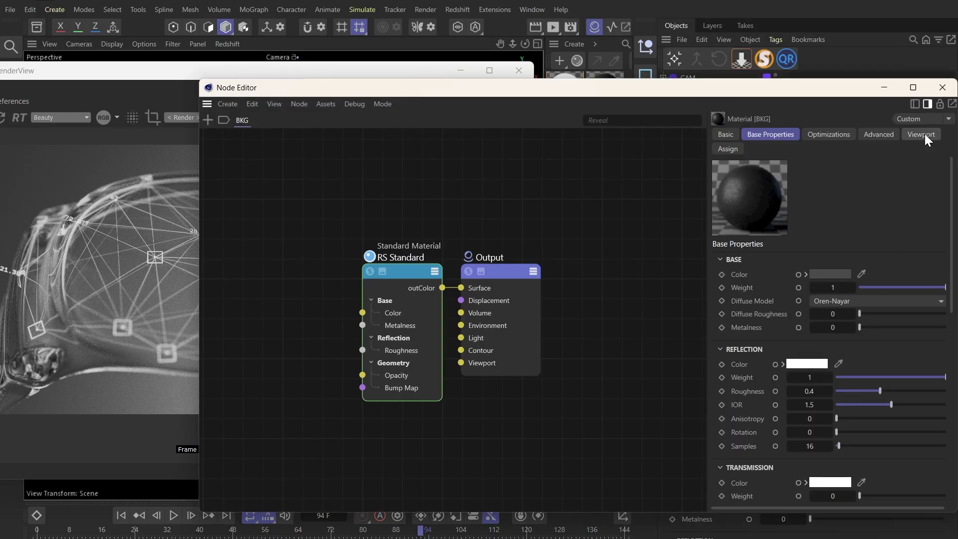
{"action": "left_click", "coordinate": [940, 89]}
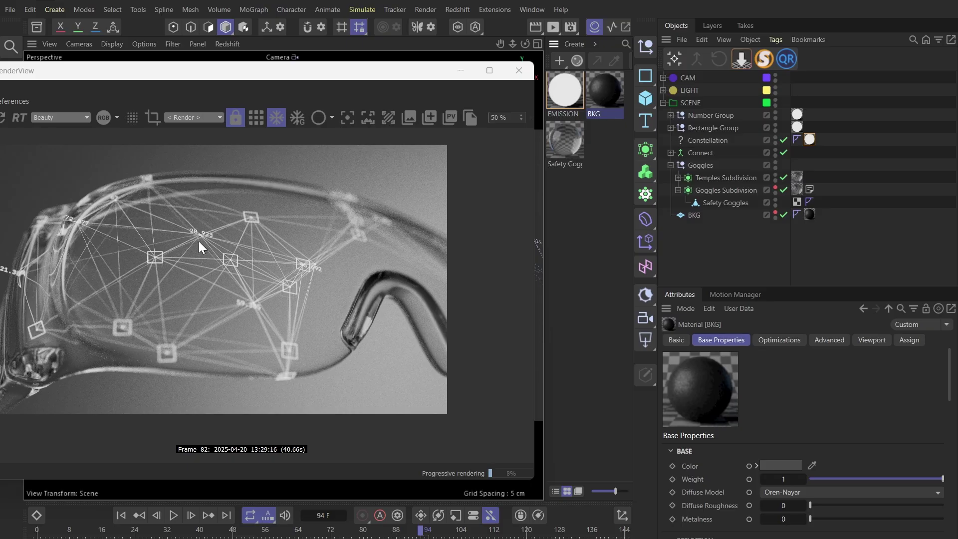
{"action": "double_click", "coordinate": [574, 92]}
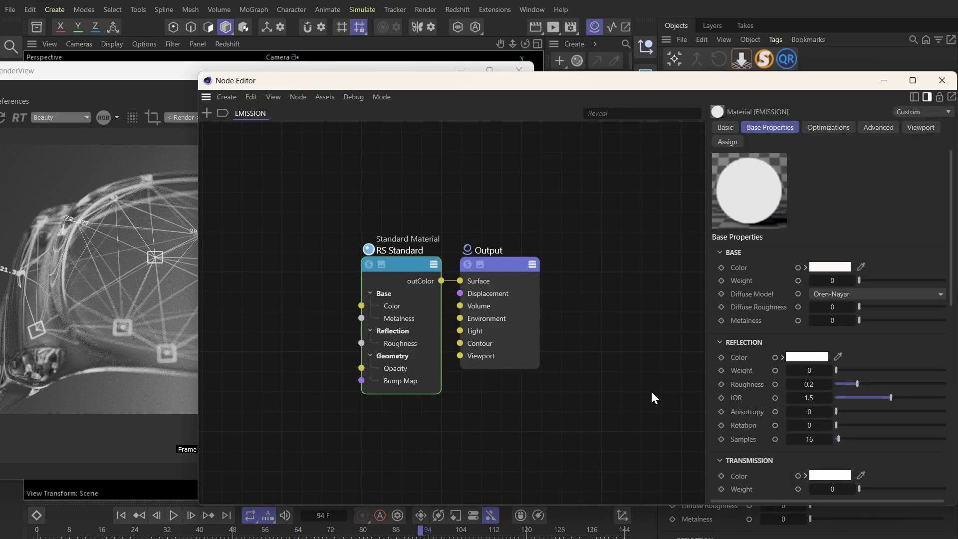
{"action": "scroll", "coordinate": [761, 398], "scroll_direction": "down", "scroll_amount": 8}
{"action": "scroll", "coordinate": [761, 441], "scroll_direction": "down", "scroll_amount": 3}
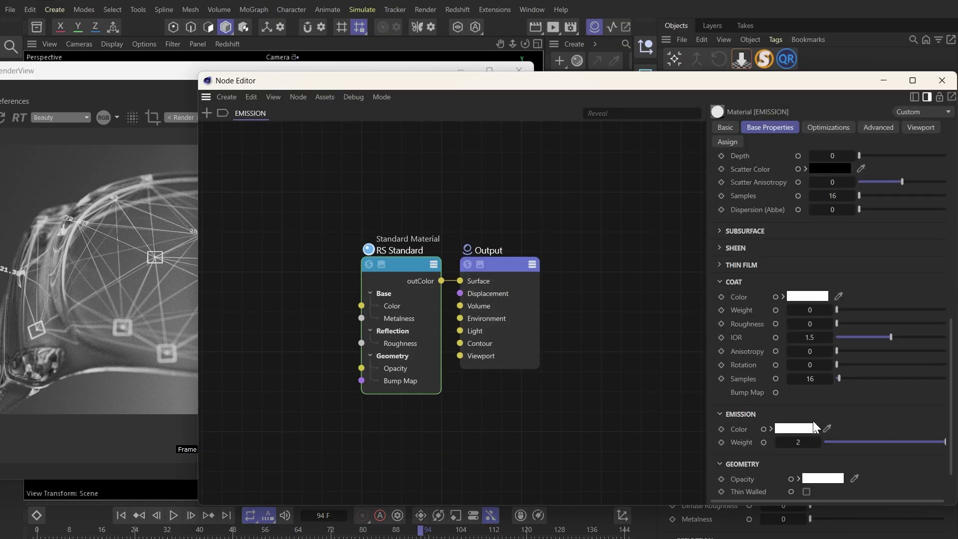
{"action": "left_click", "coordinate": [941, 81]}
{"action": "left_click_drag", "start_coordinate": [116, 78], "coordinate": [377, 62]}
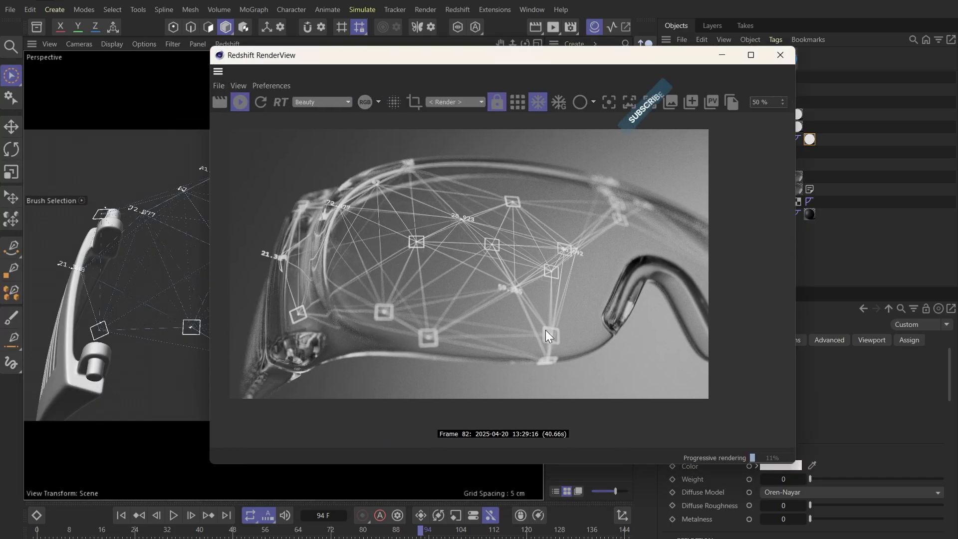